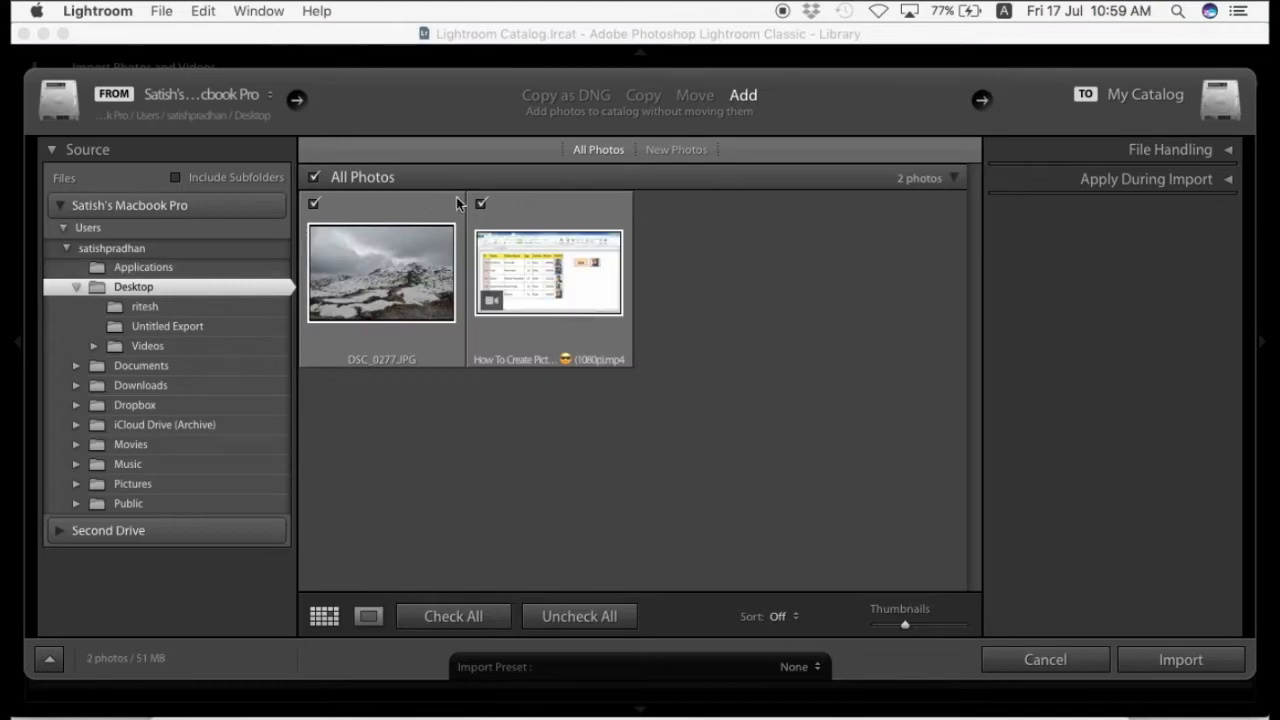
Add DSC_0277.JPG from the Desktop to the catalog and open the photo in the Develop module.
click(1180, 661)
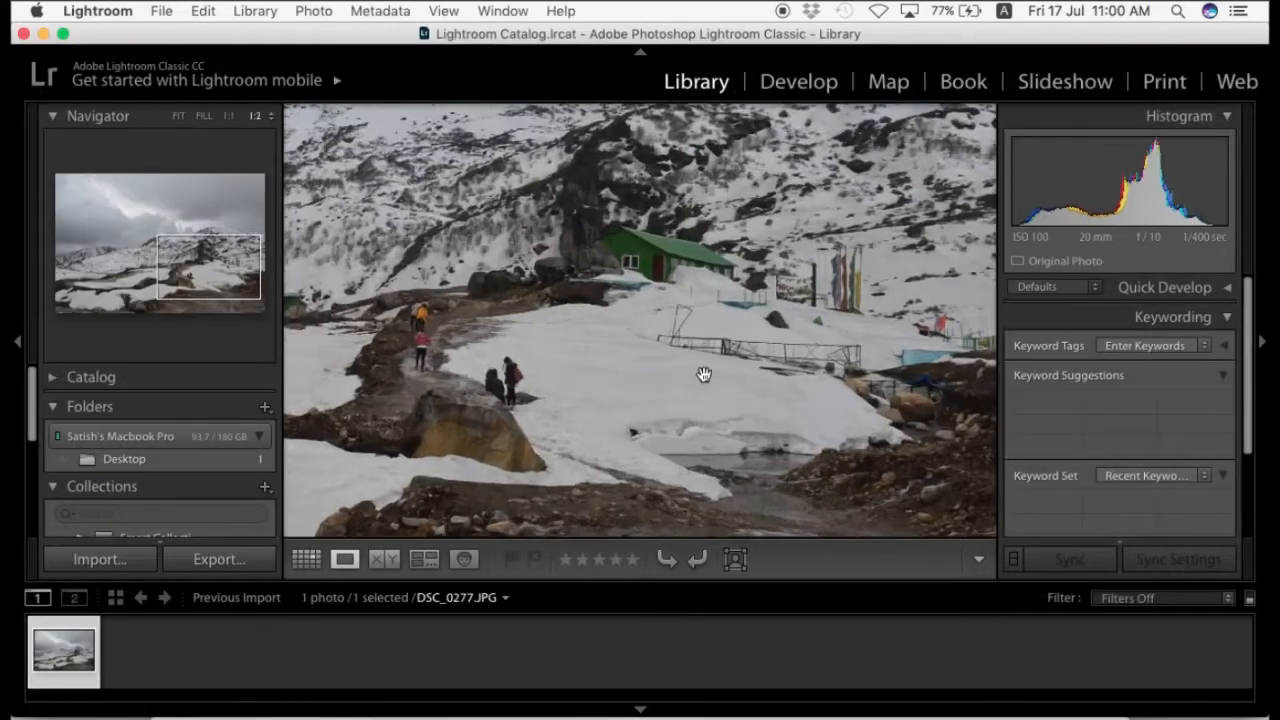
click(702, 372)
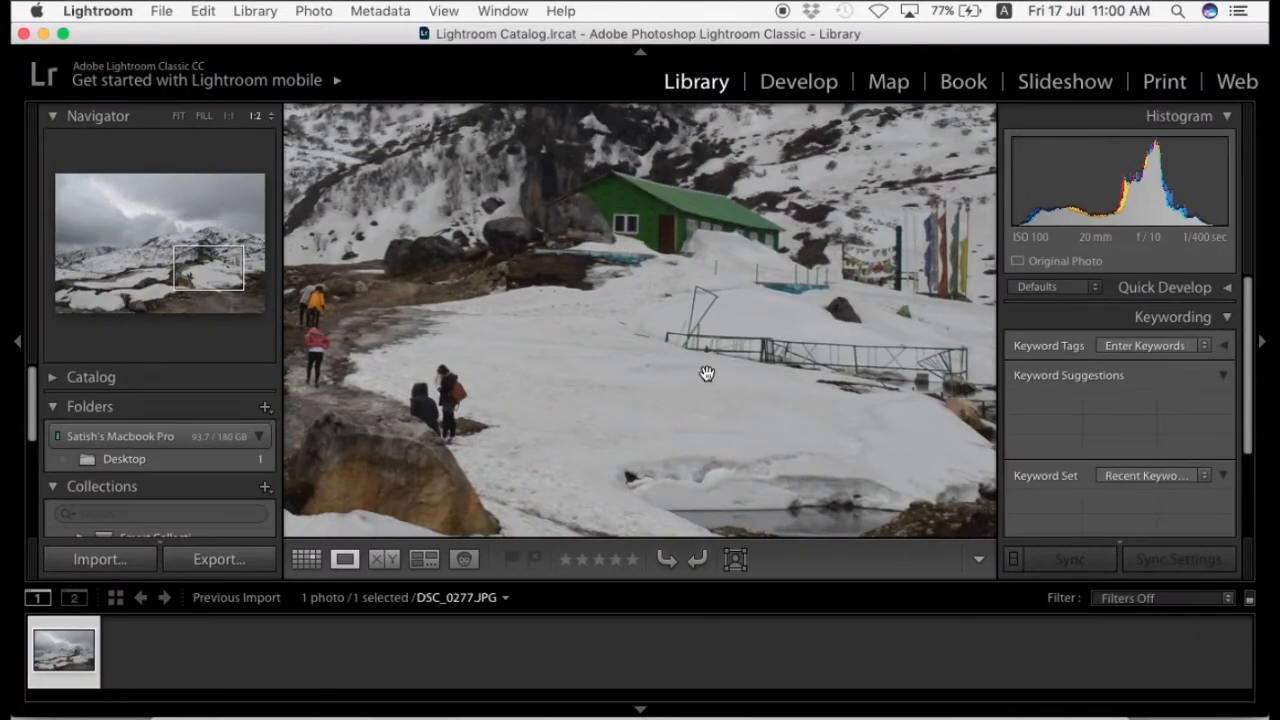
key(super+minus)
key(super+minus)
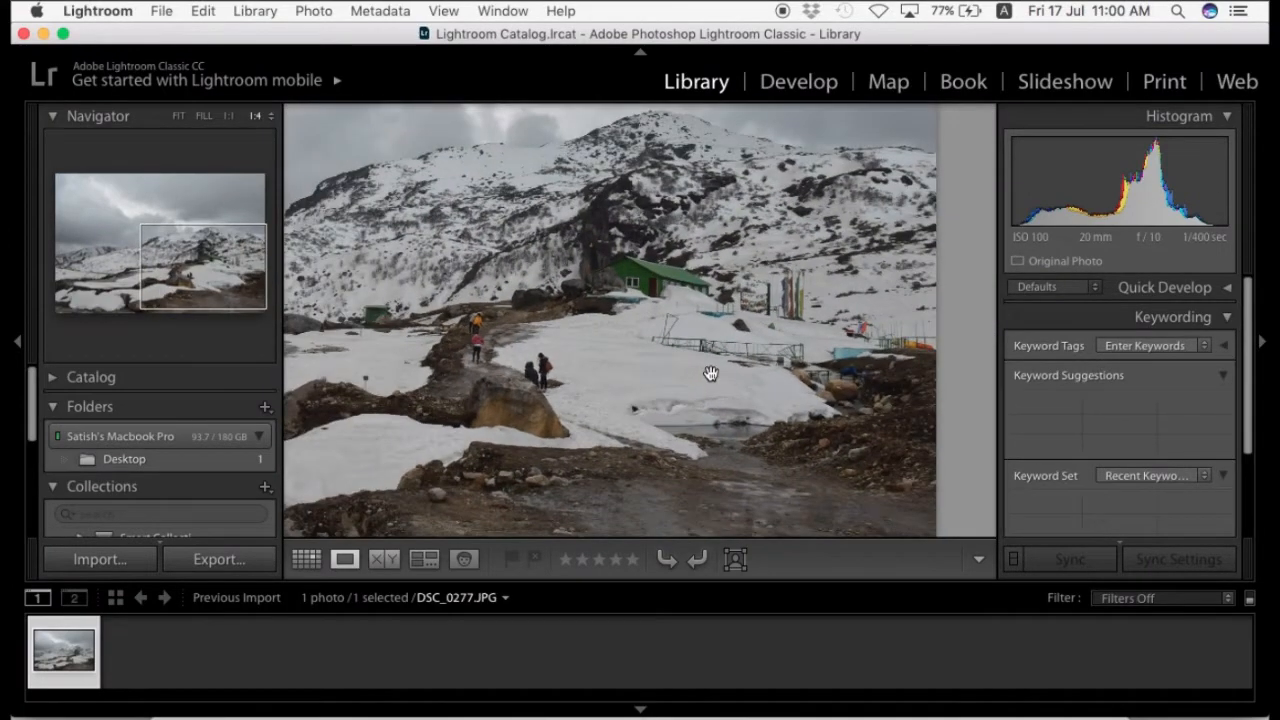
key(super+minus)
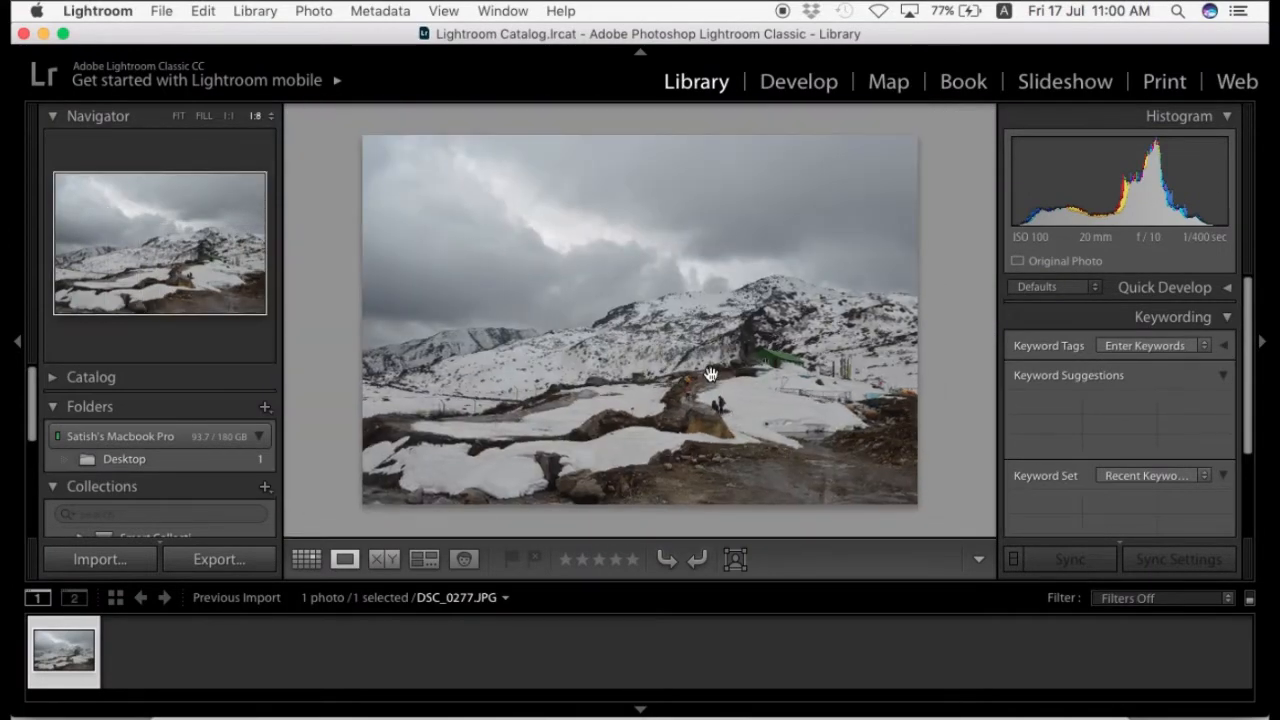
key(super+equal)
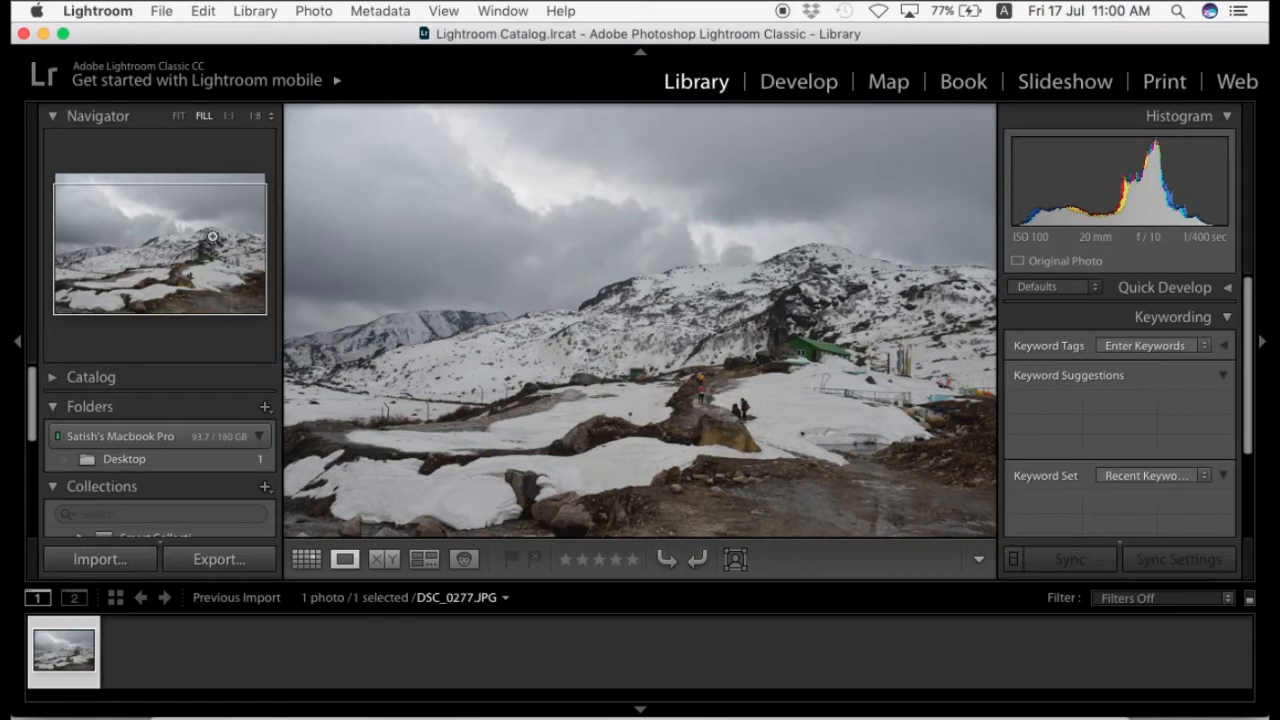
click(806, 91)
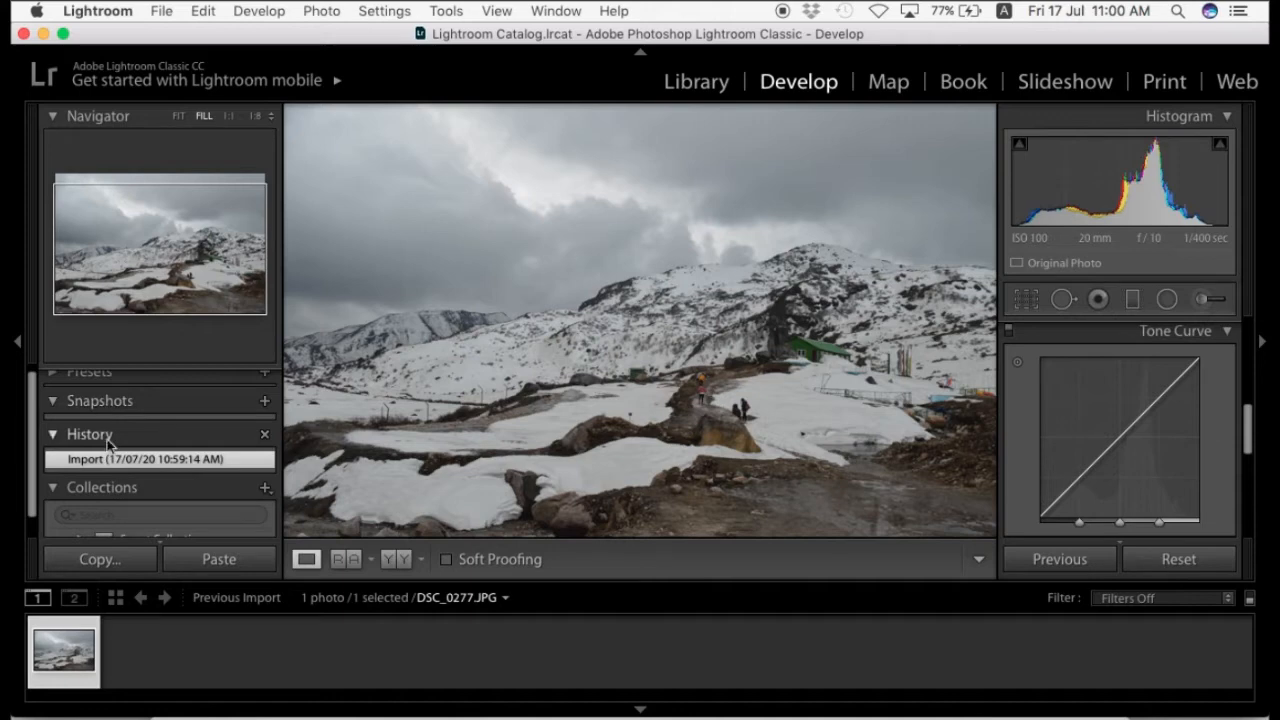
Look through the preset groups, then collapse the Presets, Snapshots and History sections.
click(57, 376)
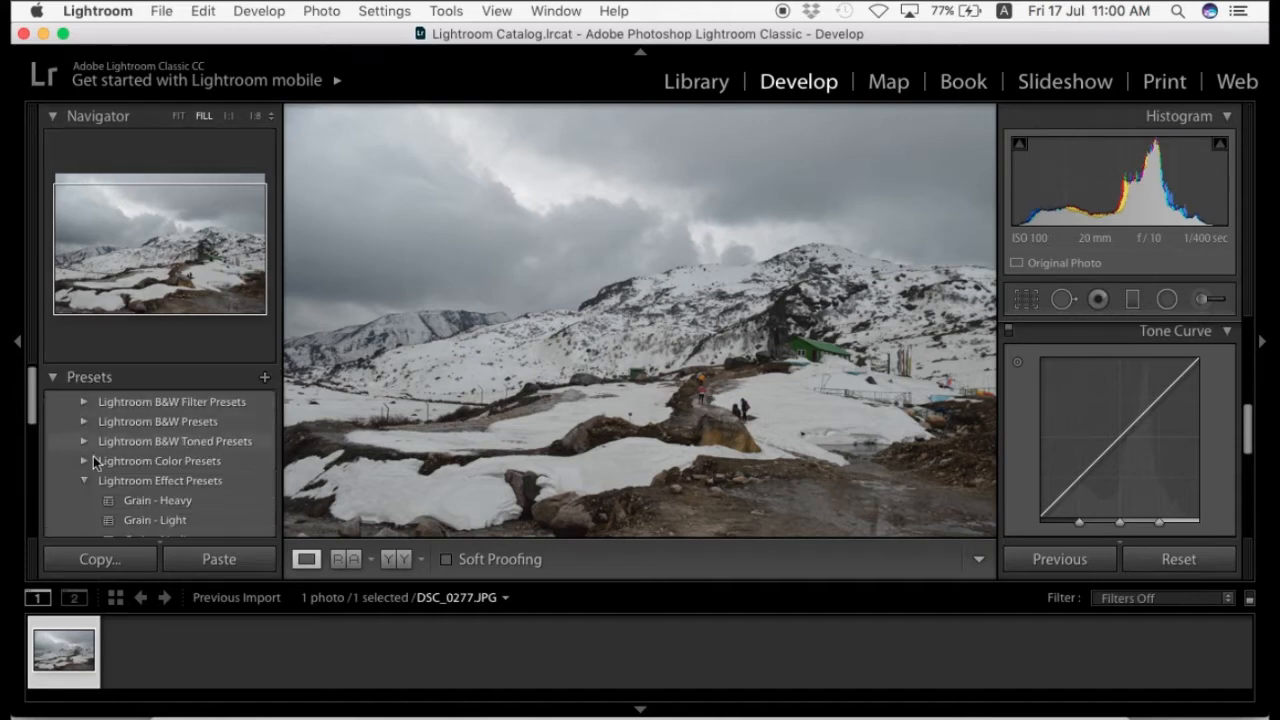
click(57, 377)
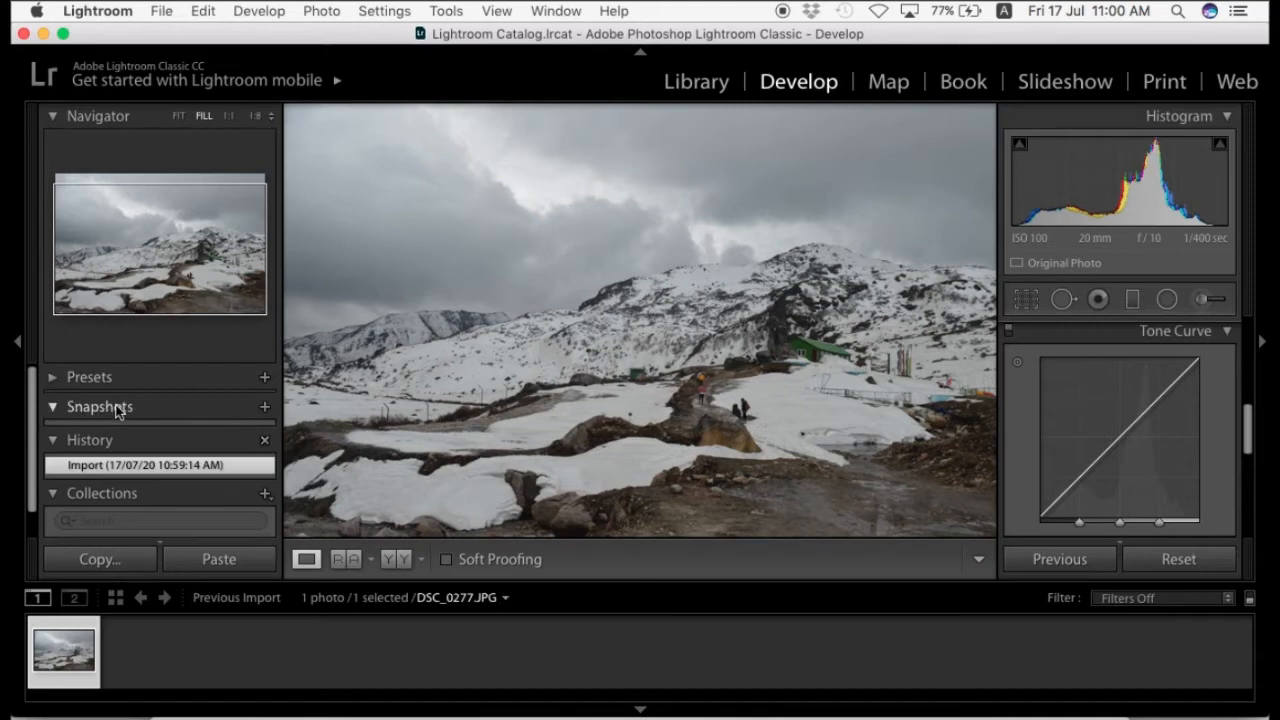
click(58, 406)
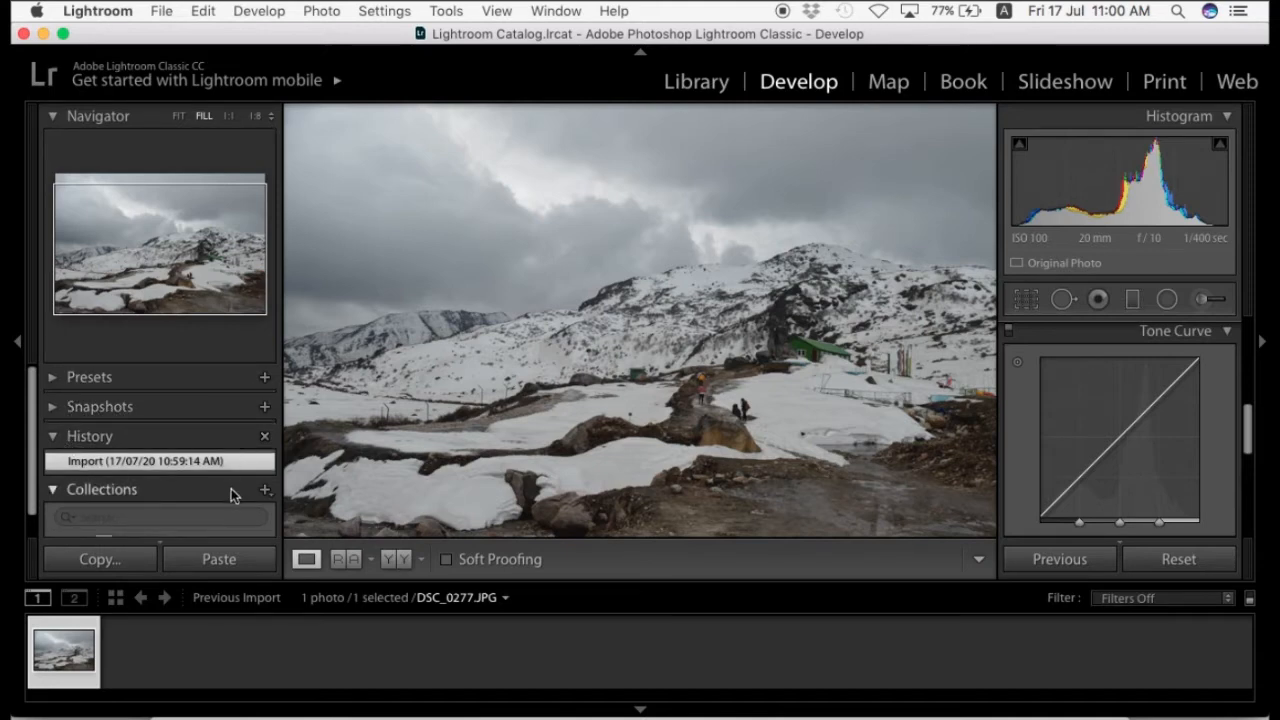
click(118, 438)
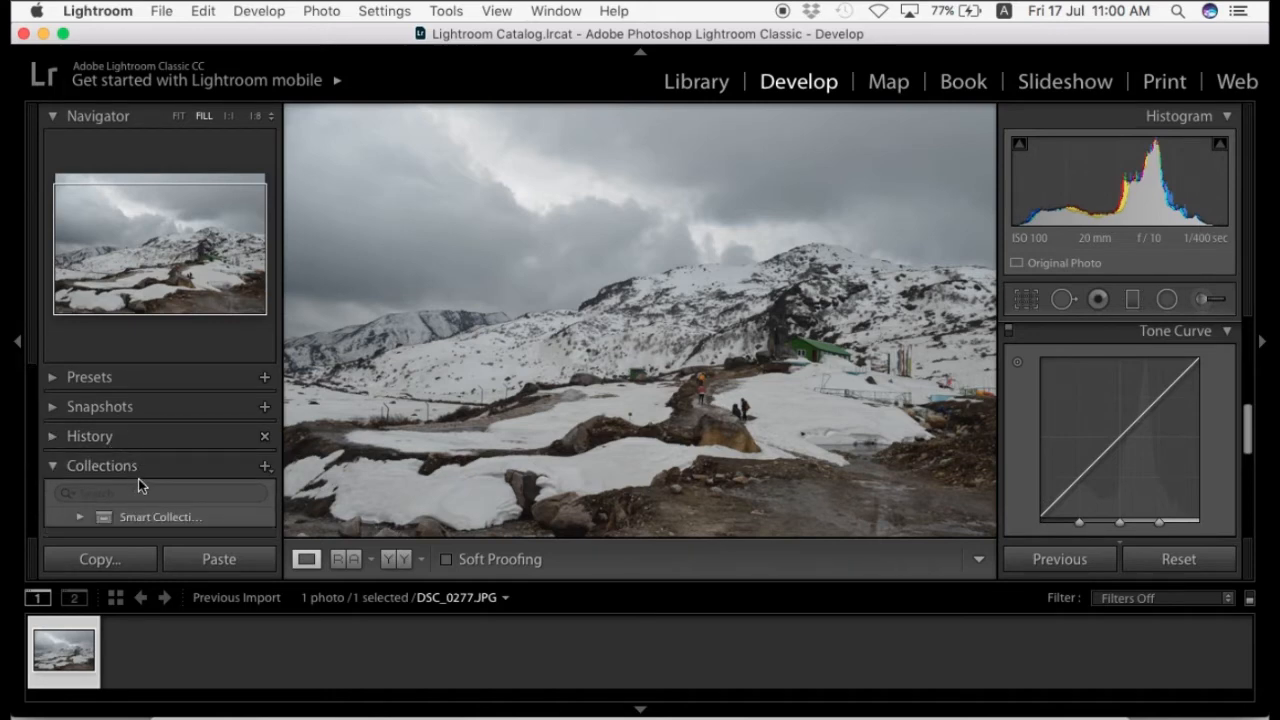
Apply the Grain - Medium preset from the Lightroom Effect Presets group to the photo.
click(112, 376)
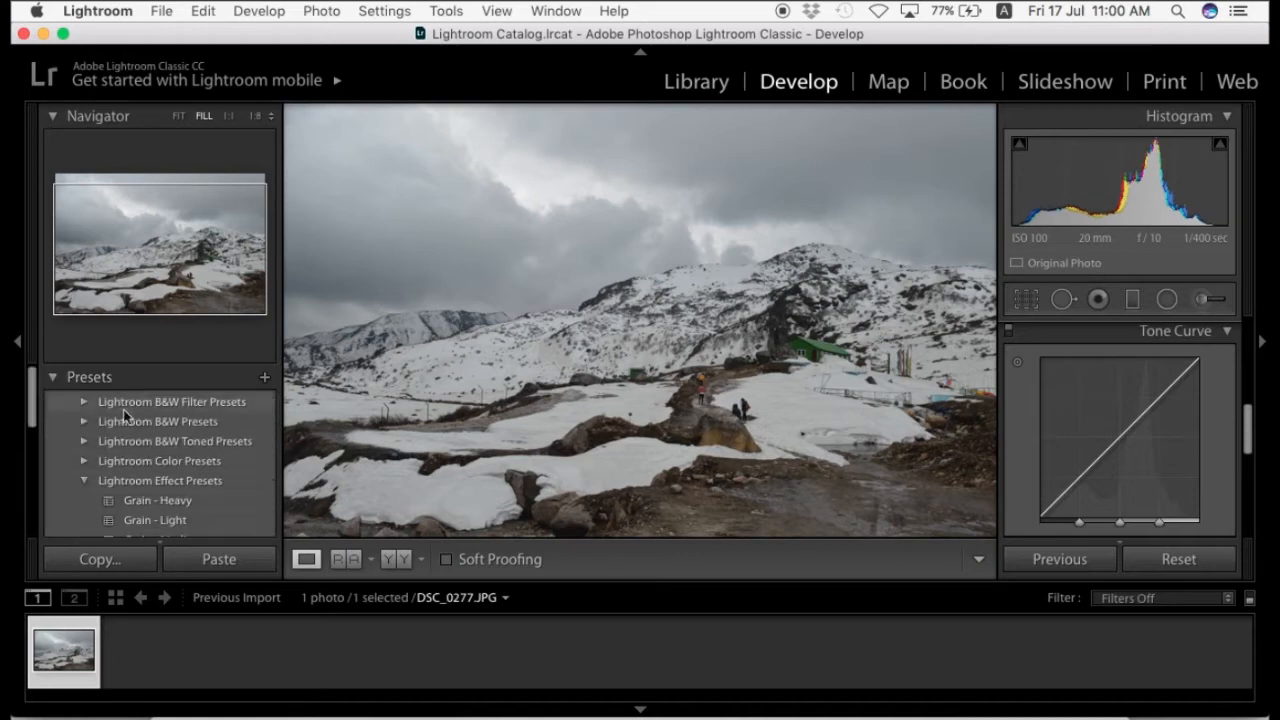
click(165, 480)
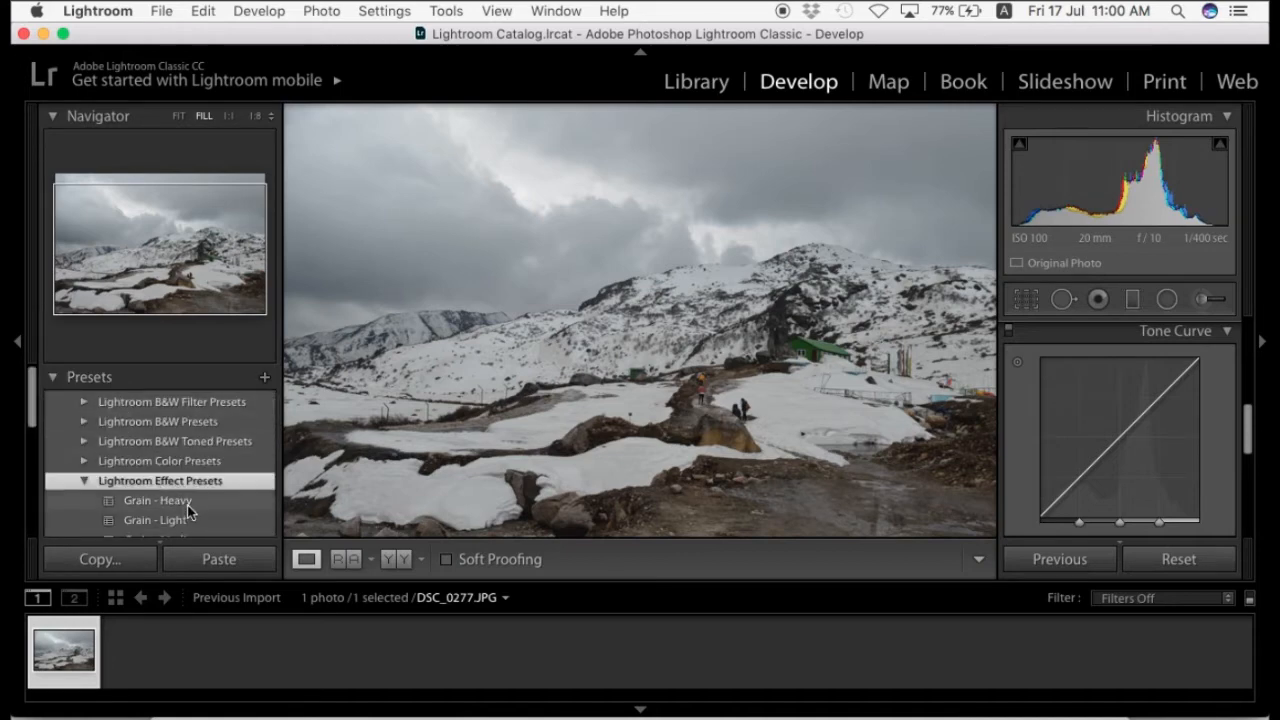
scroll(192, 505, down, 2)
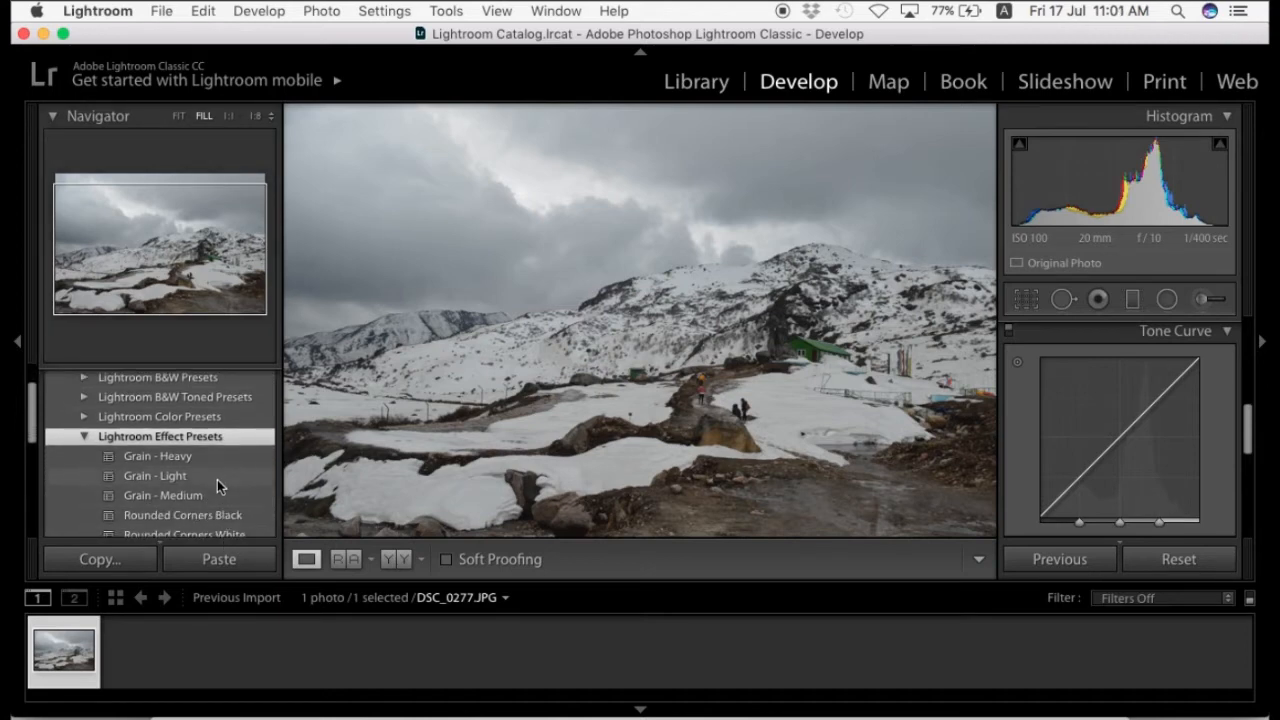
click(218, 494)
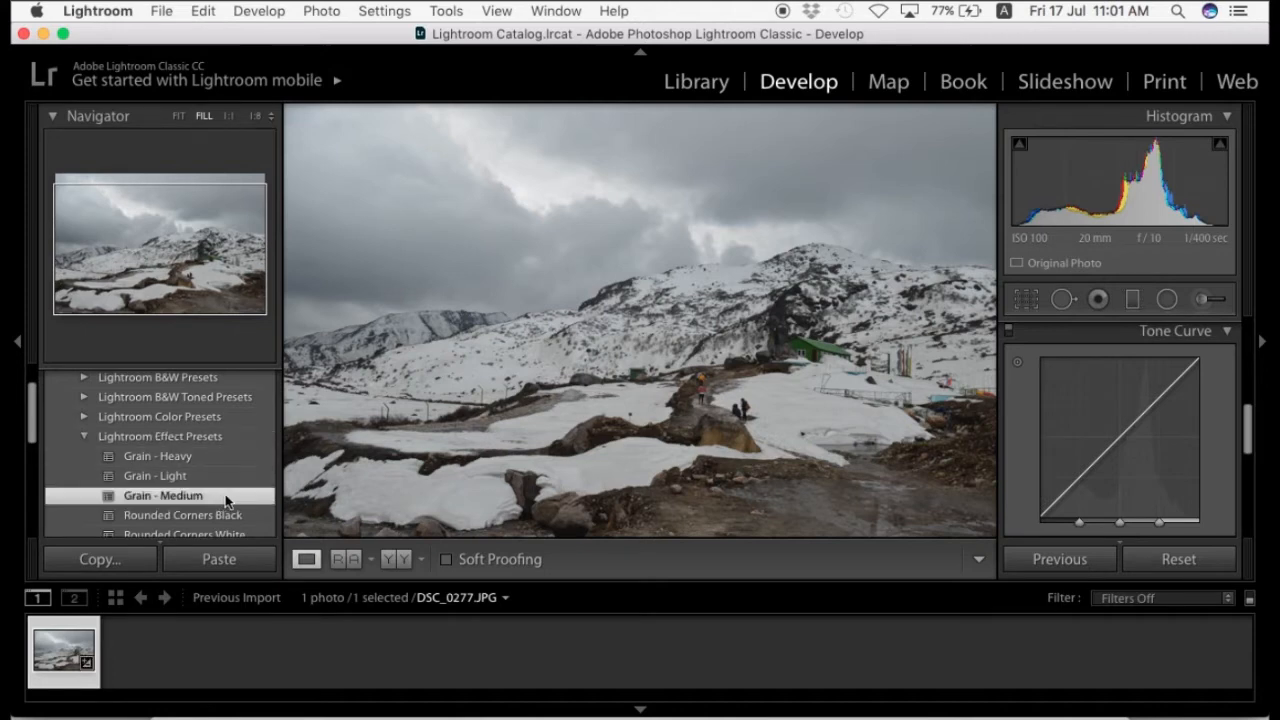
Look over the available Develop adjustment sections from Basic to Camera Calibration, leaving the Basic adjustments expanded.
scroll(1126, 411, up, 5)
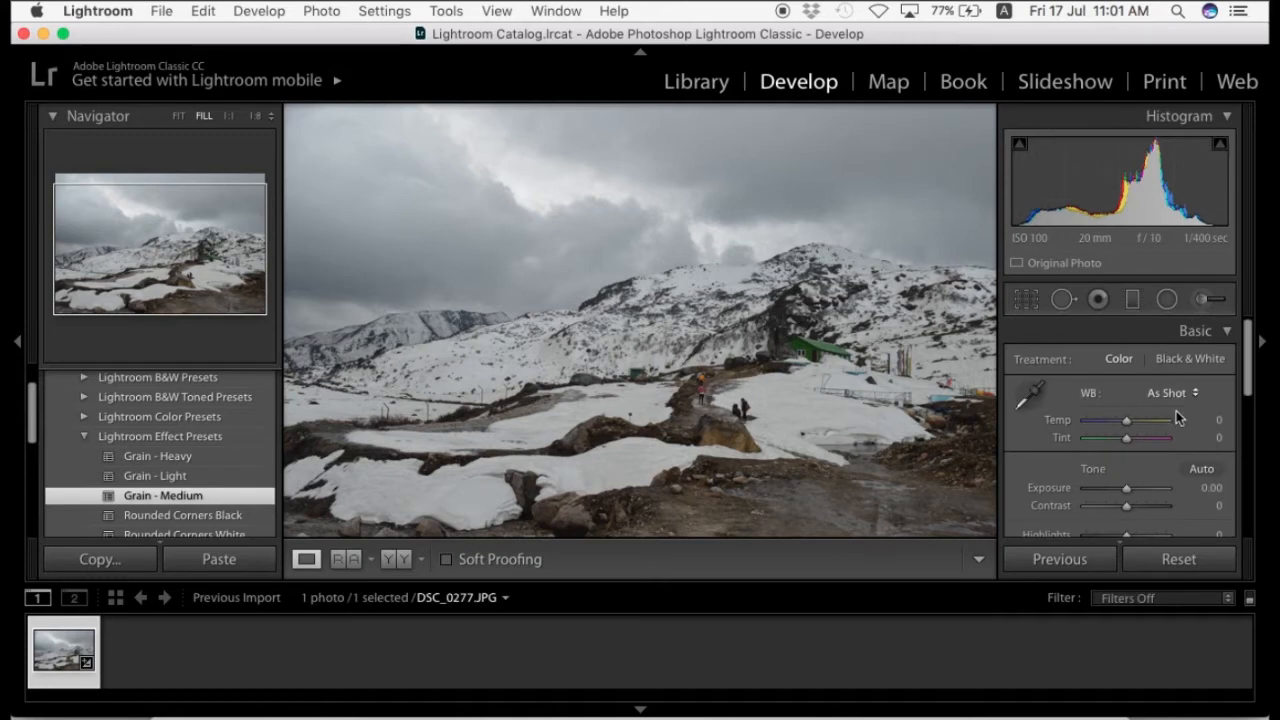
click(1228, 331)
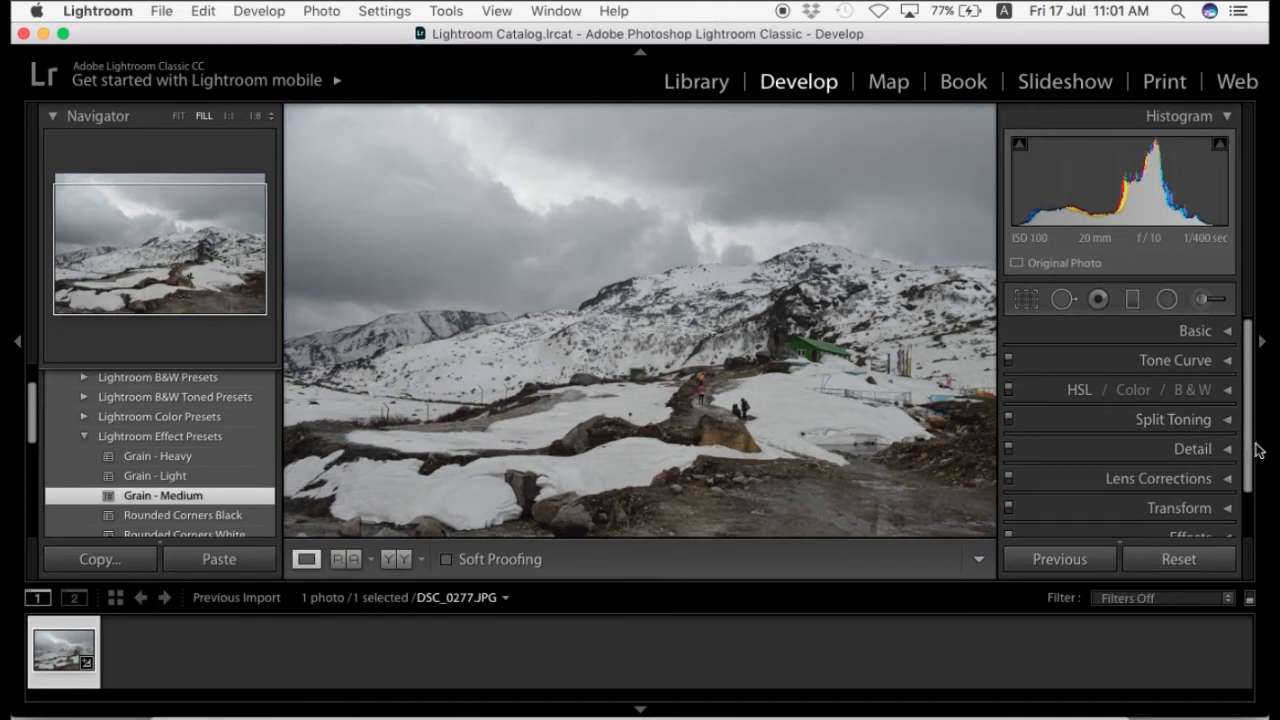
scroll(1250, 458, down, 2)
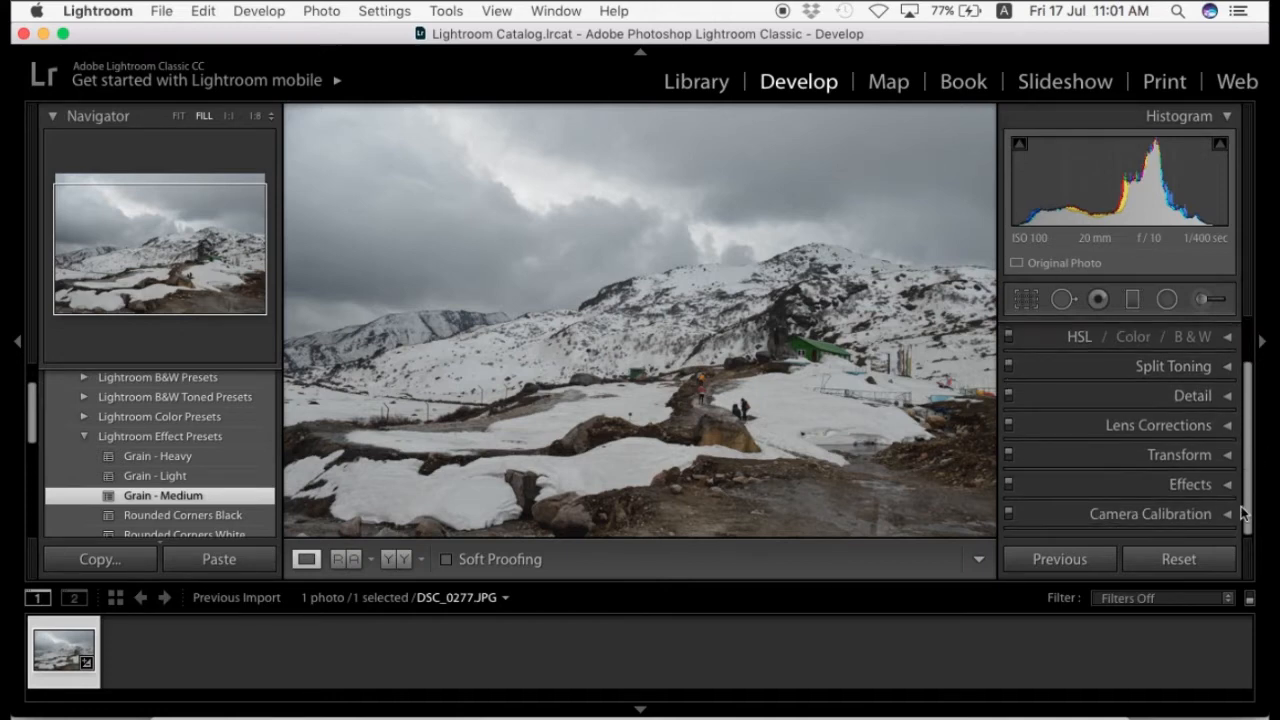
scroll(1256, 464, up, 1)
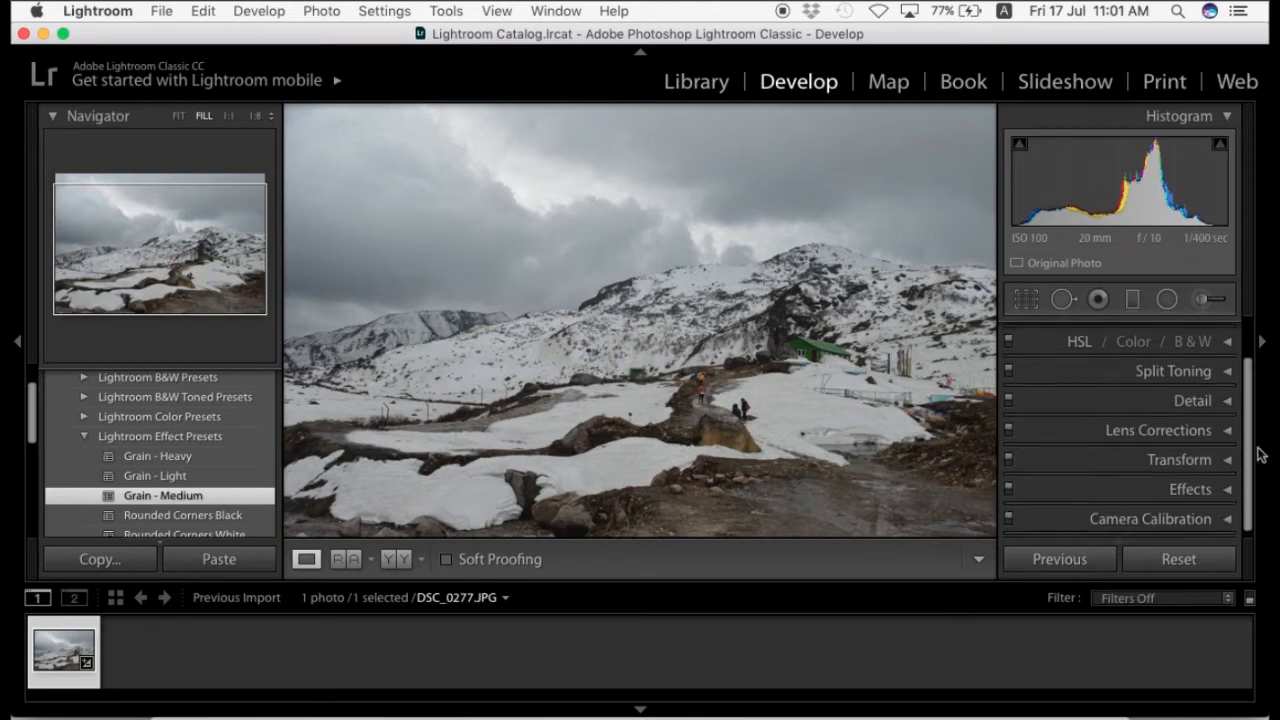
scroll(1257, 464, up, 2)
click(1218, 336)
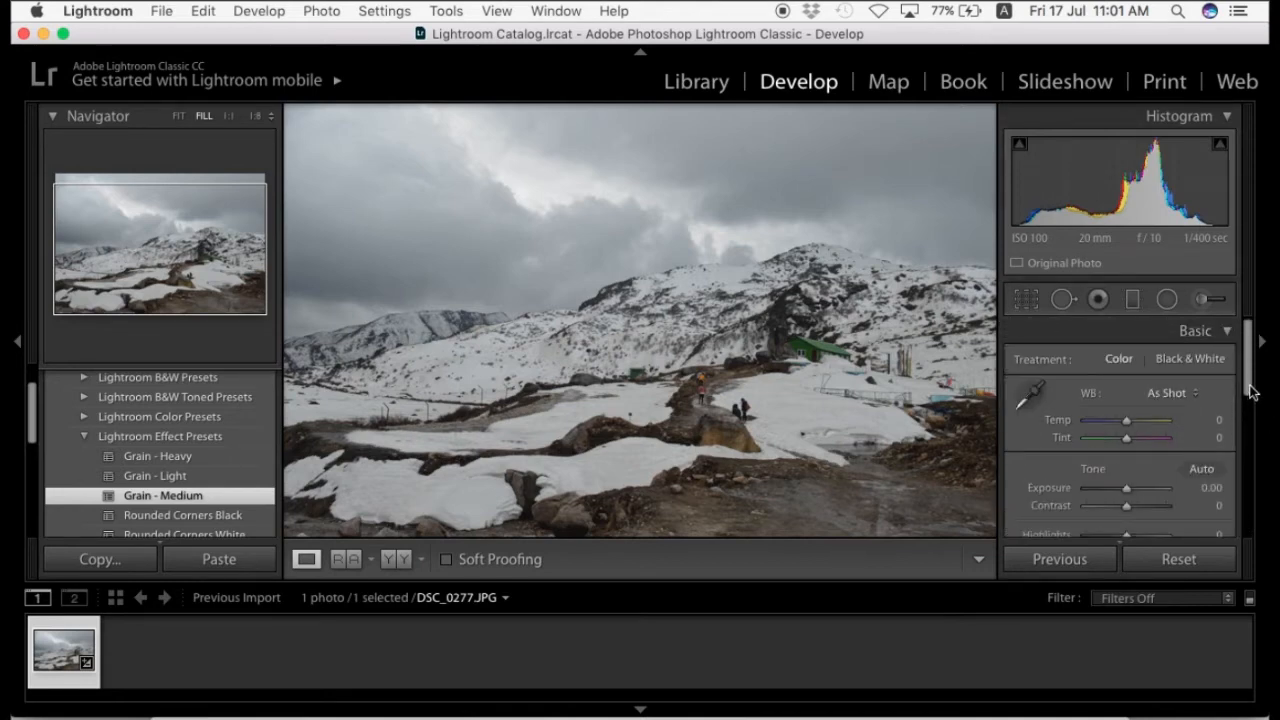
Try the white balance temperature at +100 and then at -3.
scroll(1253, 392, down, 2)
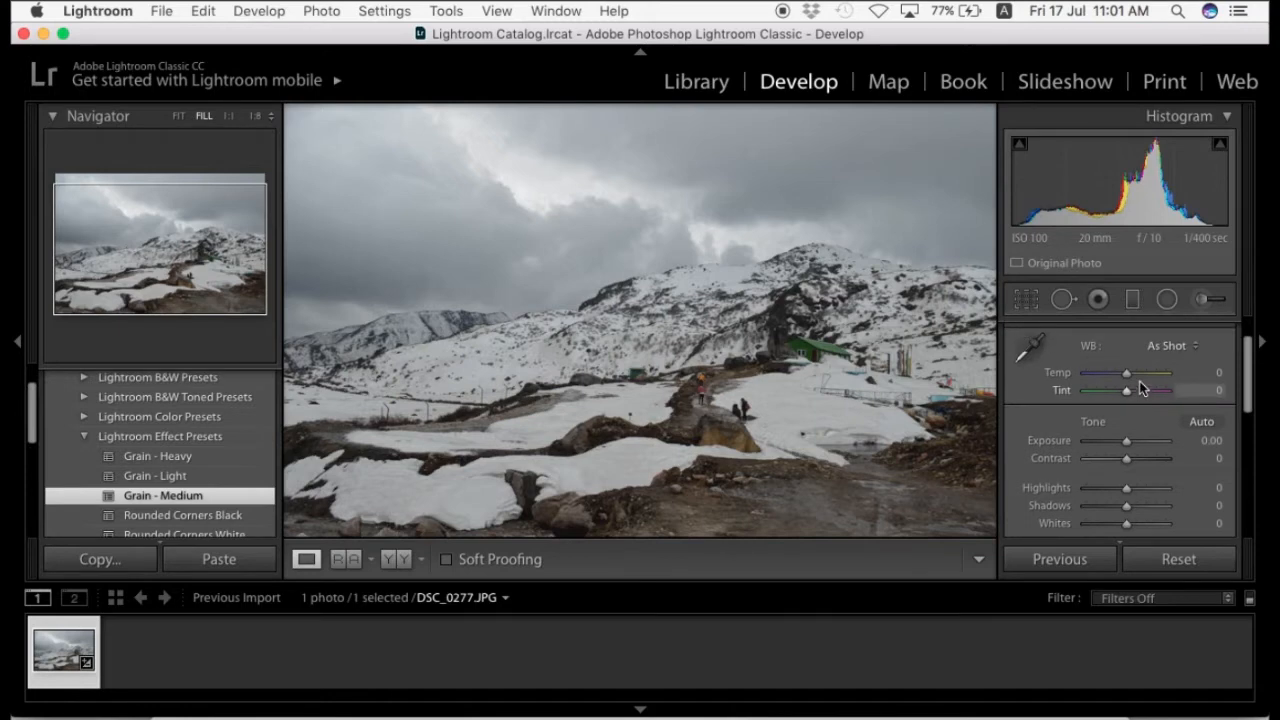
drag(1130, 373, 1179, 377)
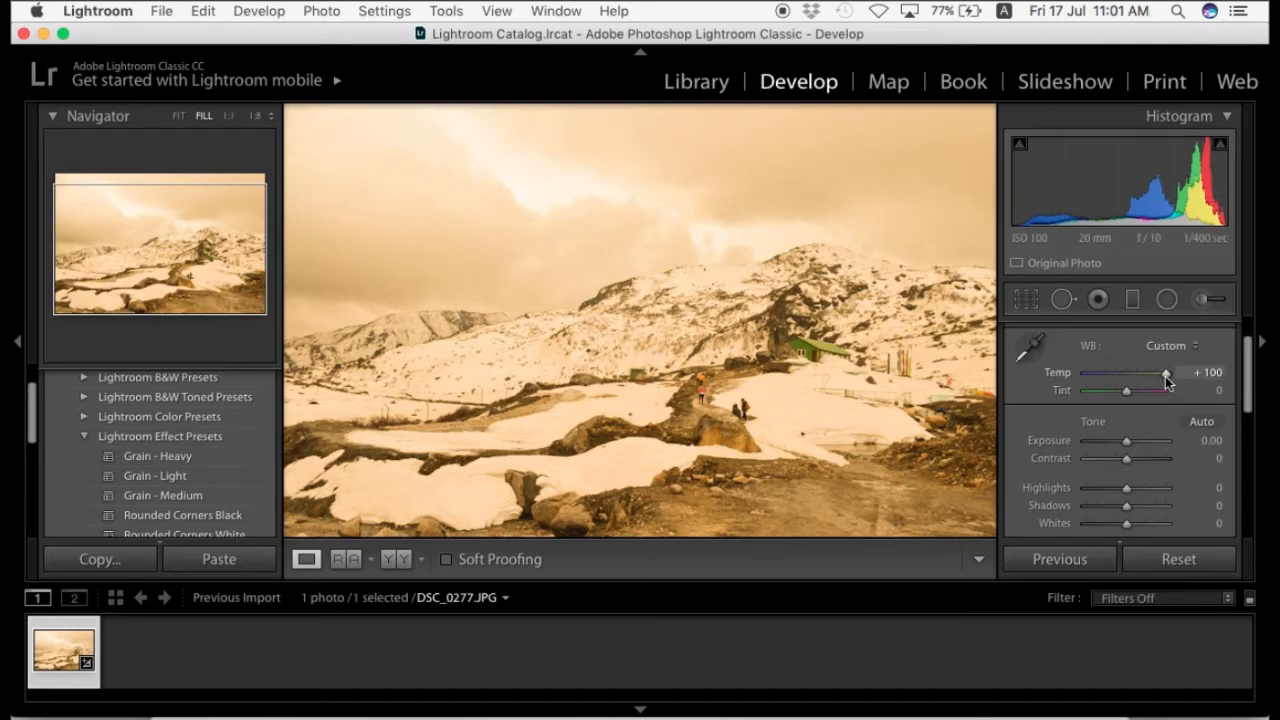
drag(1164, 374, 1065, 372)
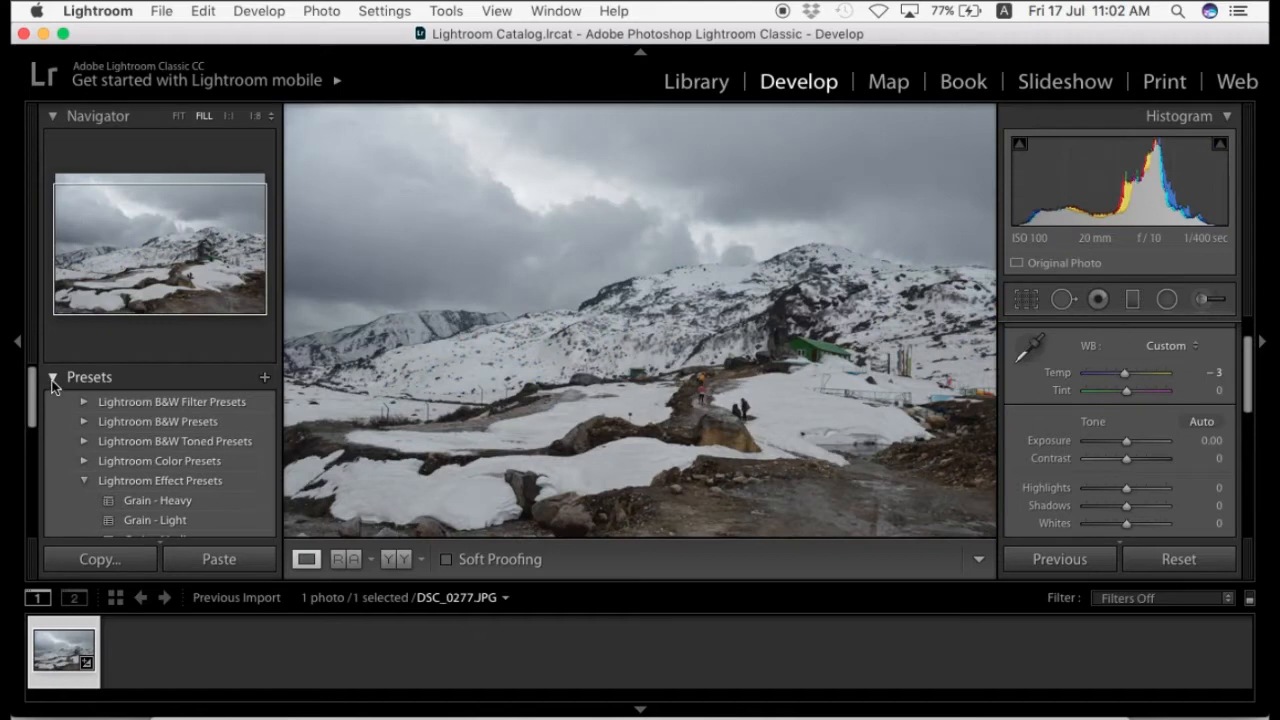
Compare the edit history states and revert the photo to the Grain - Medium preset state.
click(51, 378)
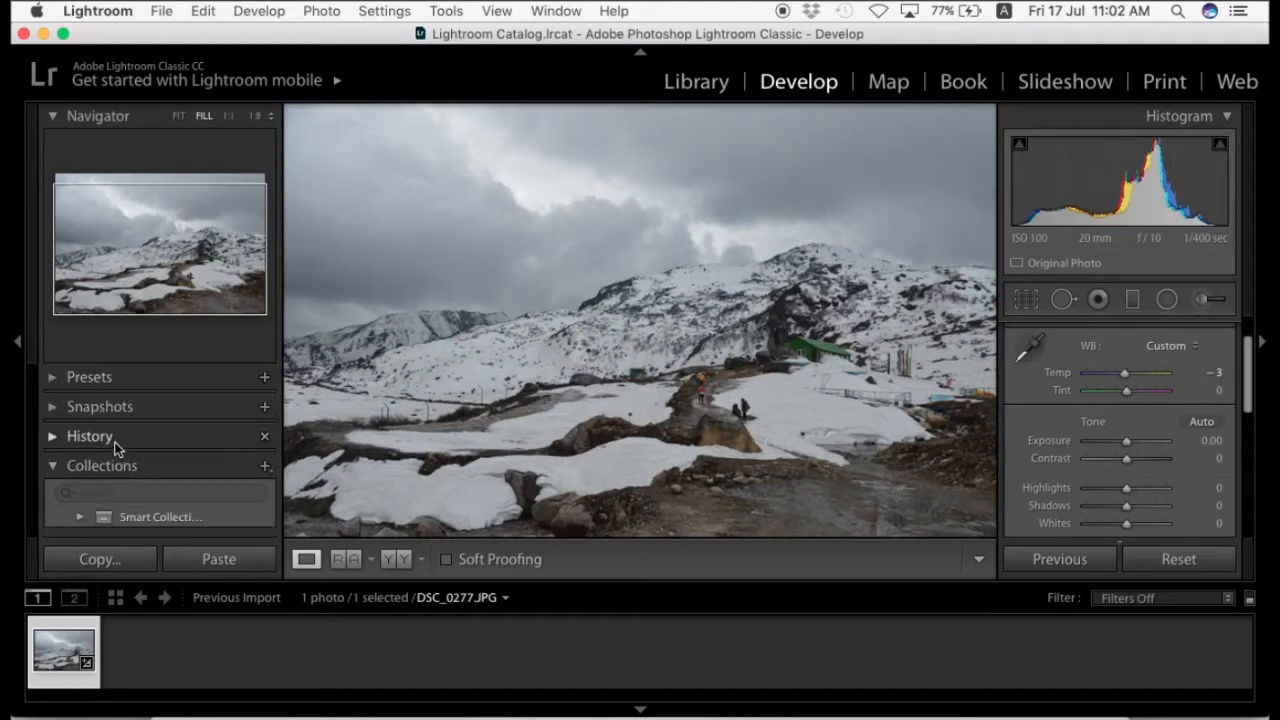
click(116, 437)
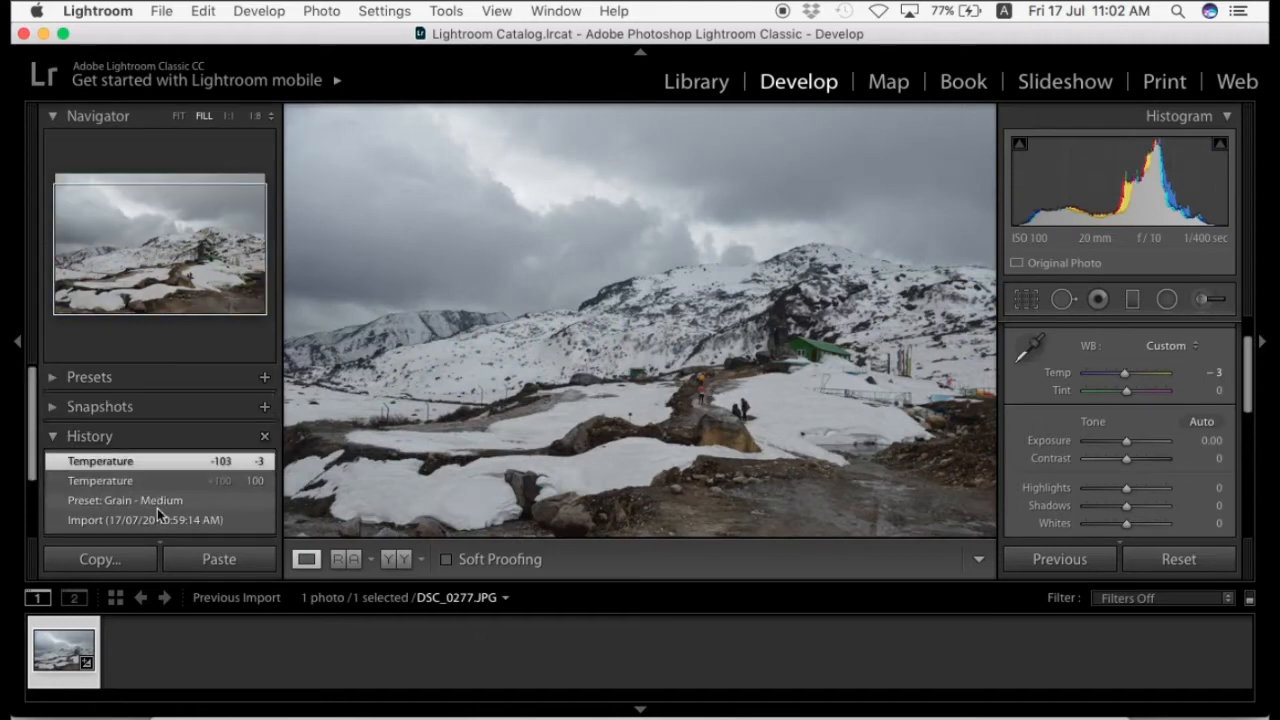
click(127, 500)
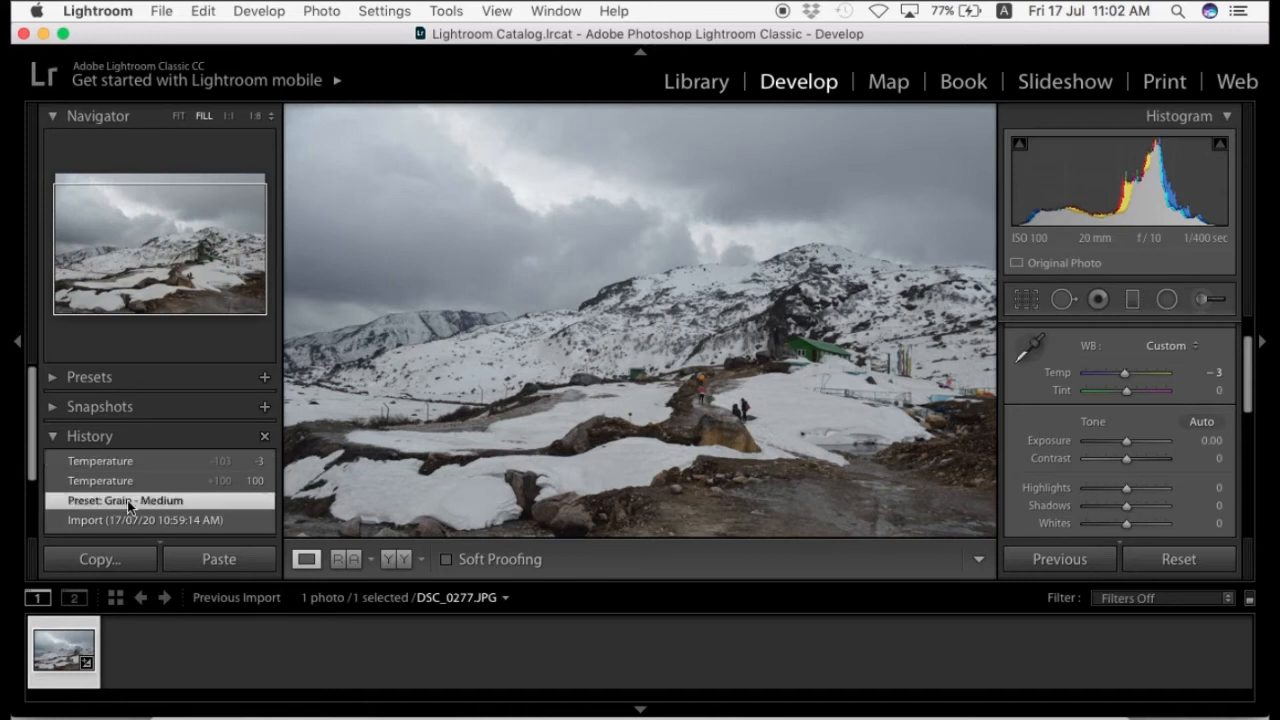
click(141, 483)
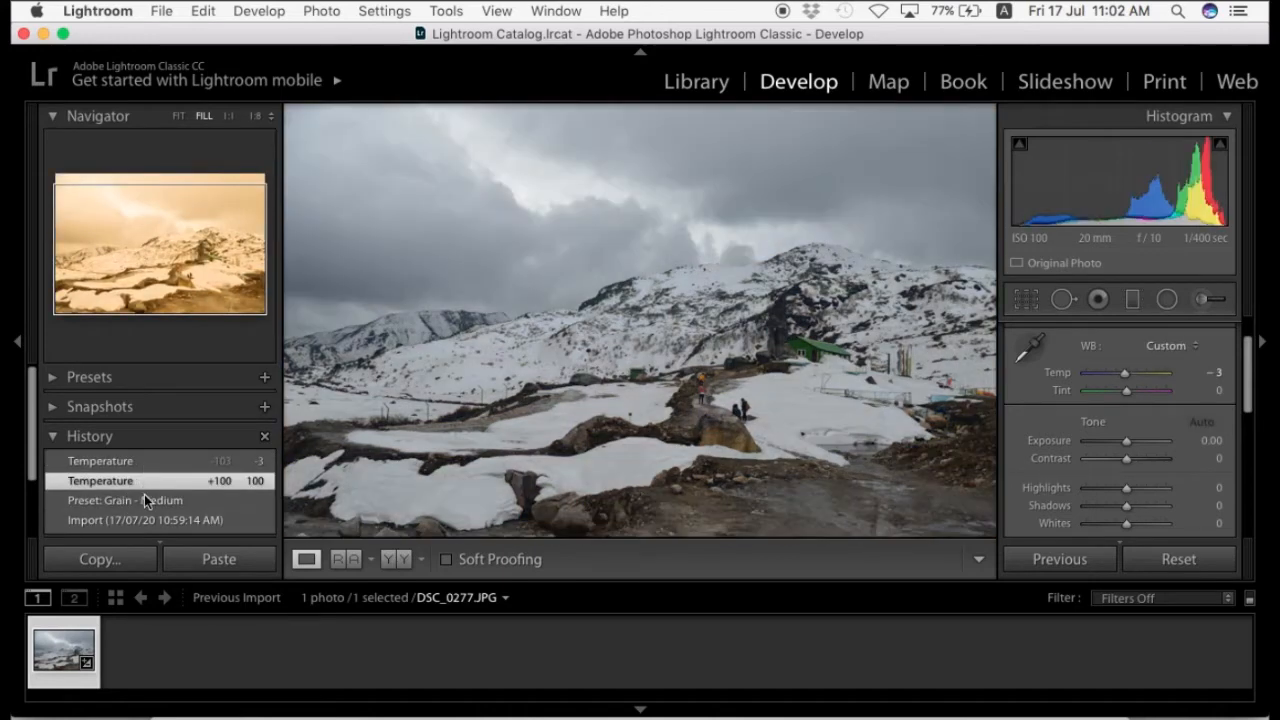
click(144, 497)
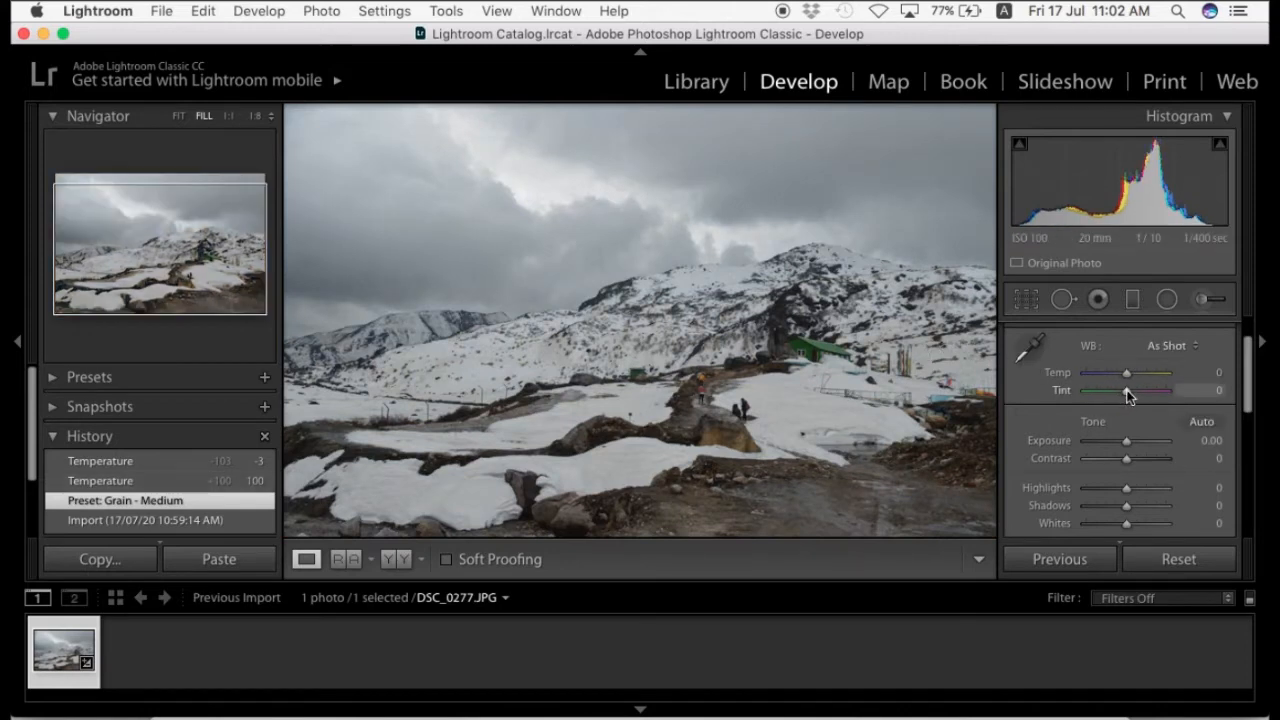
Try a white balance with tint +19 and temperature -16, then shift the tint to -25.
drag(1128, 392, 1135, 390)
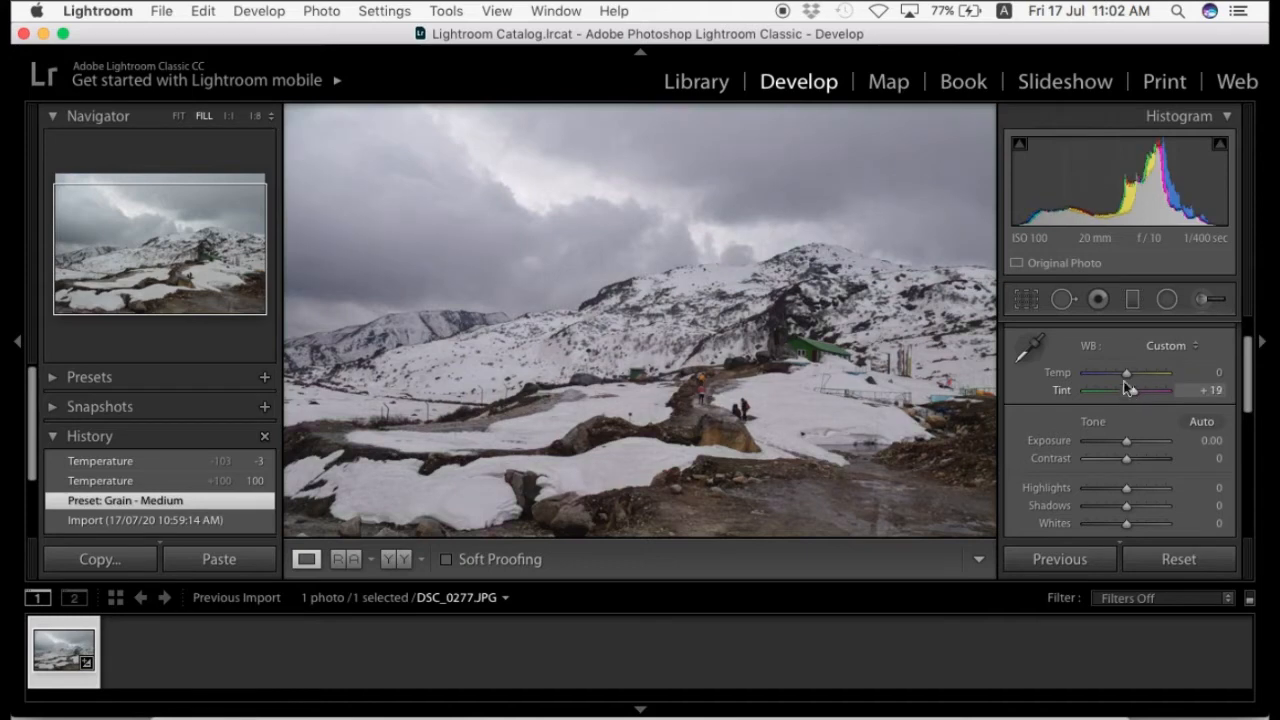
drag(1126, 378, 1118, 372)
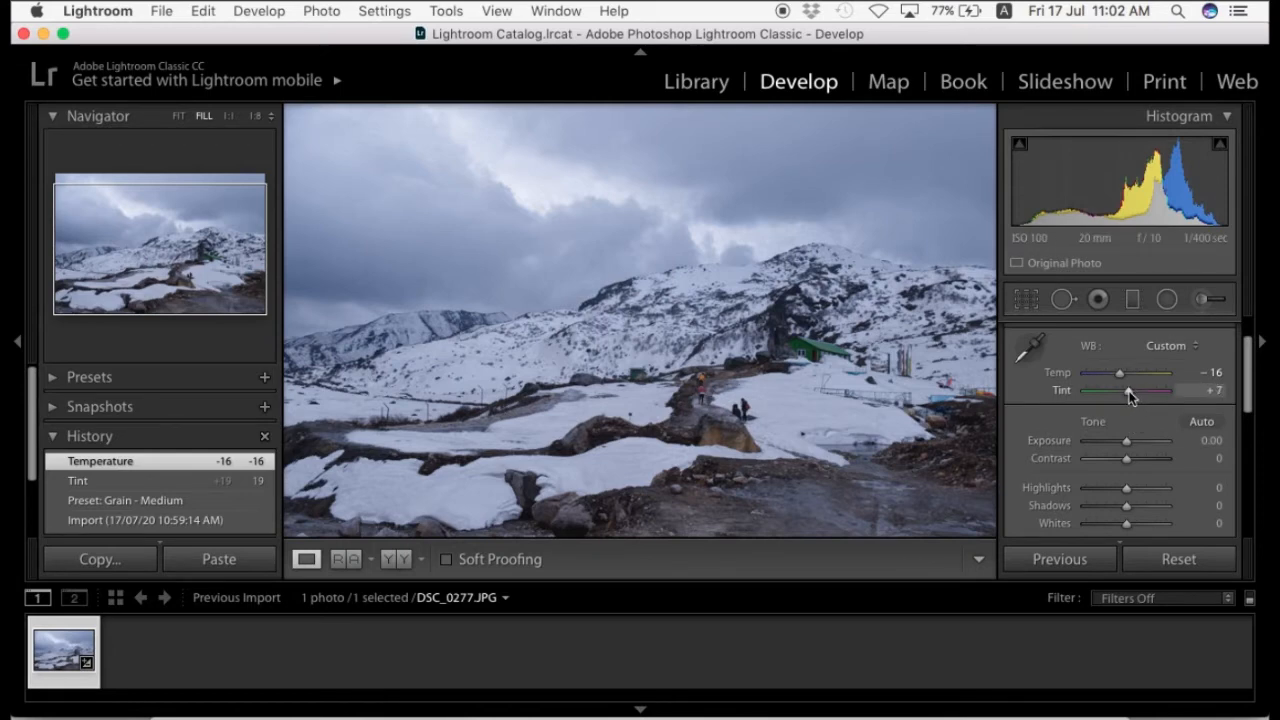
mouse_move(1126, 392)
mouse_down()
mouse_move(1104, 388)
mouse_move(1132, 392)
mouse_move(1115, 390)
mouse_up()
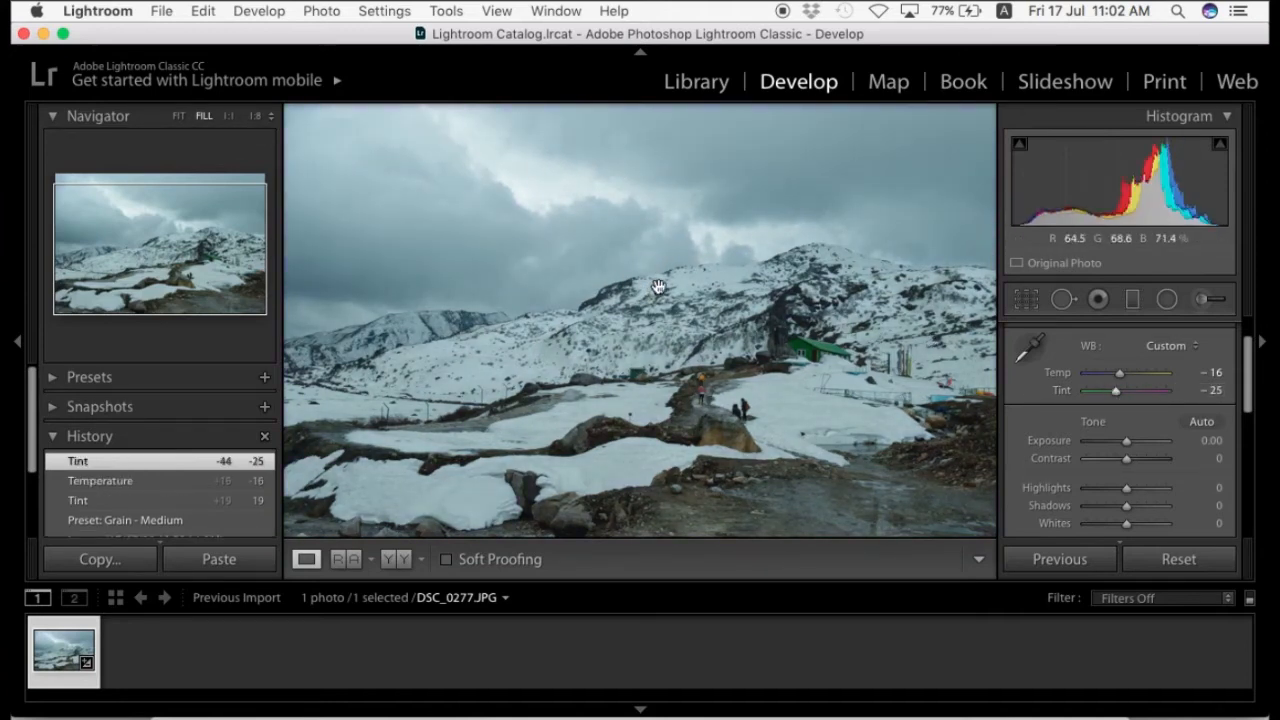
Reset the white balance tint and temperature to 0.
click(1220, 391)
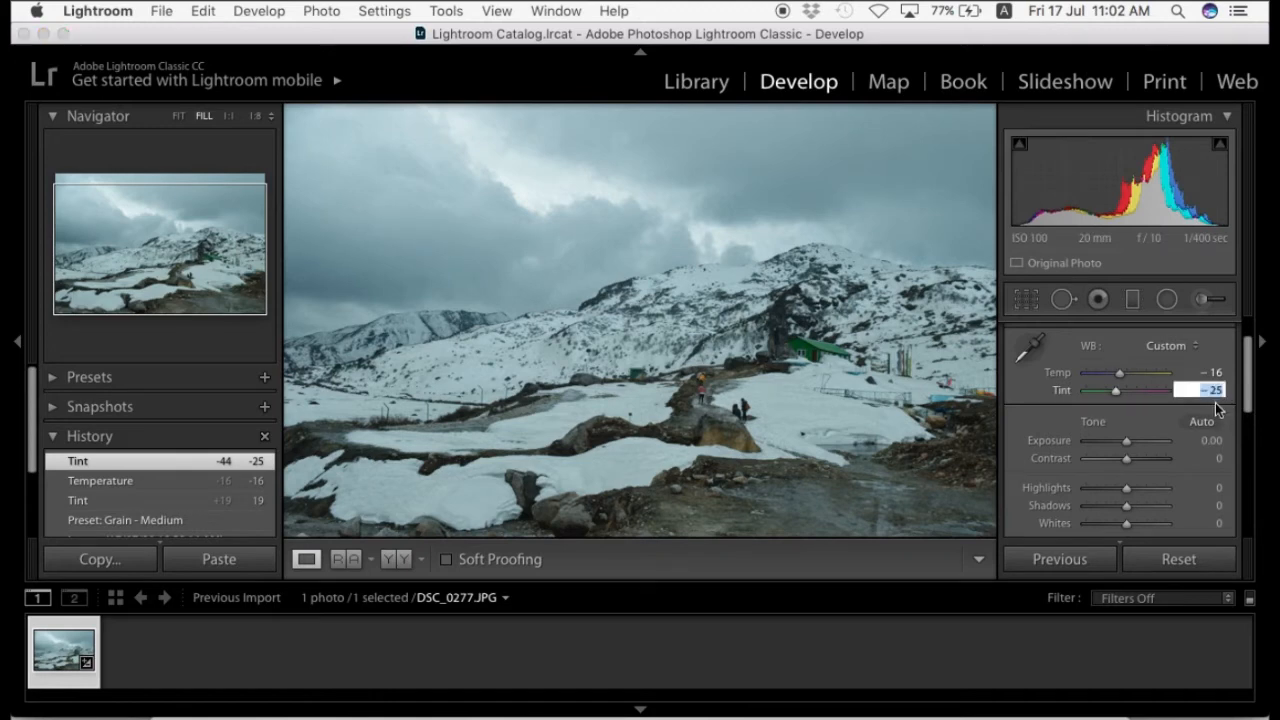
text(0)
key(Return)
click(1215, 372)
text(0)
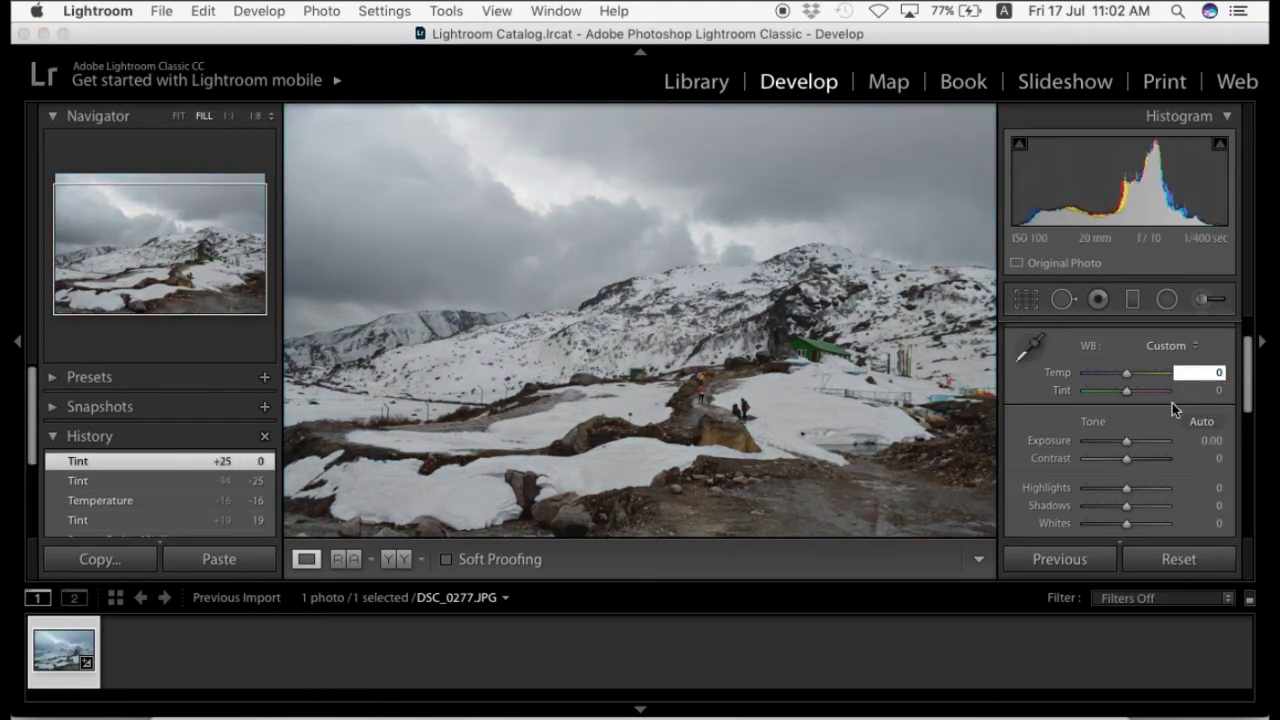
key(Return)
Try the Auto tone adjustment on the photo and undo it.
drag(1248, 404, 1249, 428)
click(1204, 361)
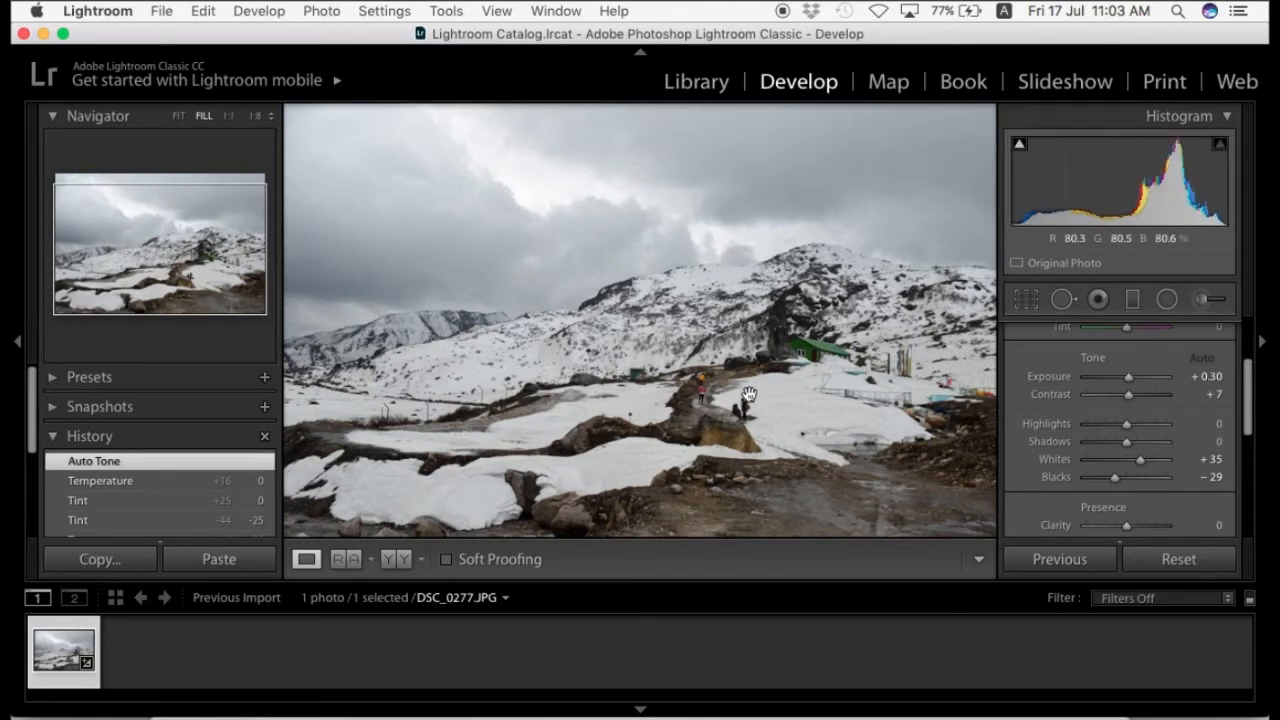
key(super+z)
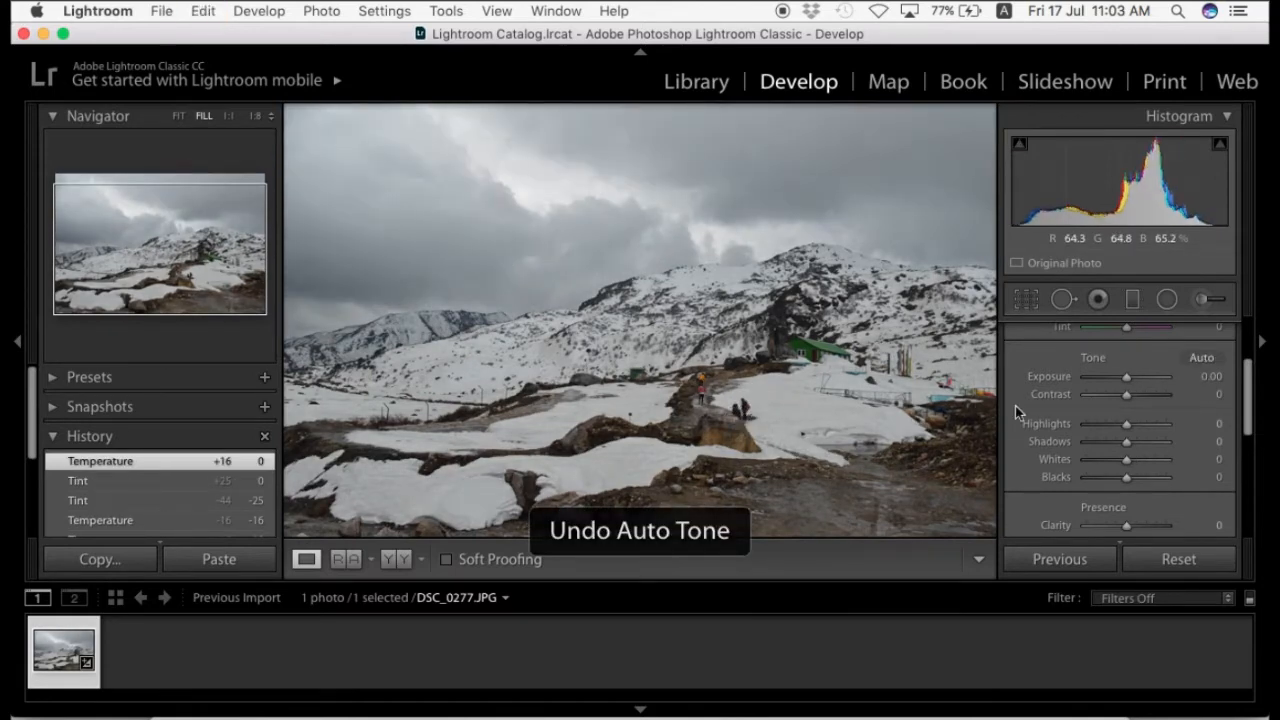
scroll(1247, 403, down, 1)
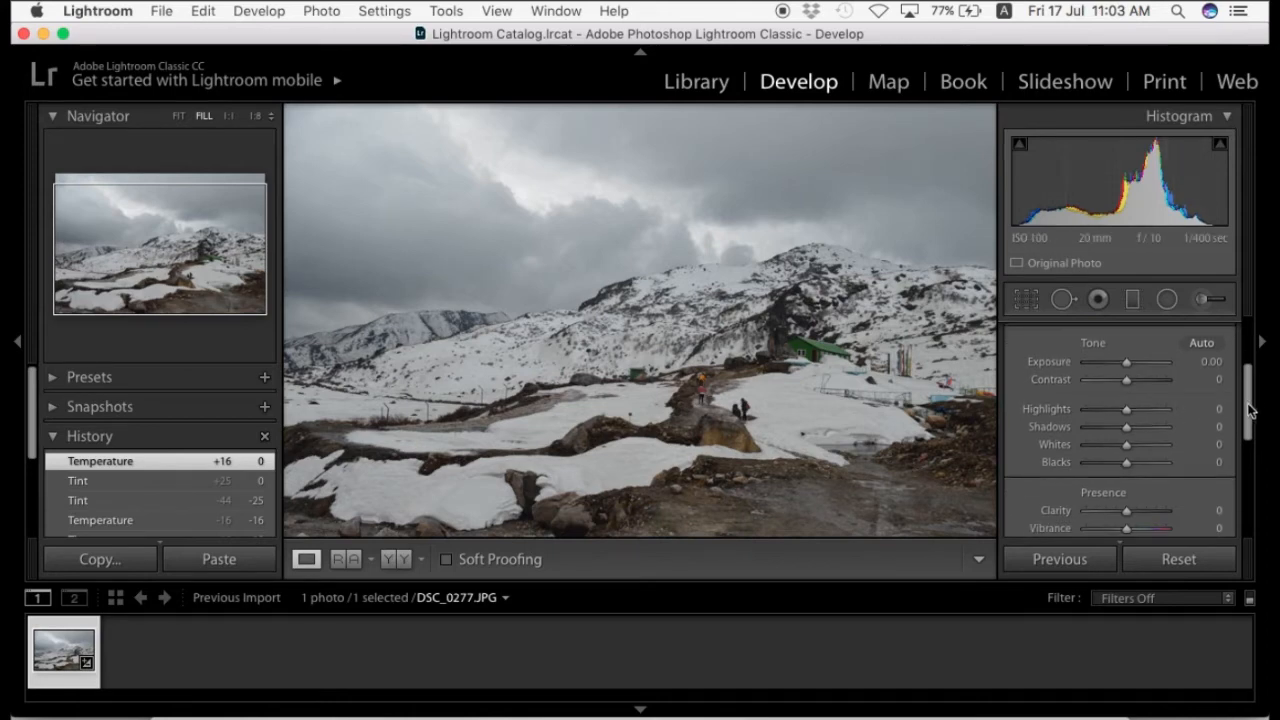
Adjust the photo's tone to exposure +1.75, contrast -17, highlights -29, shadows +47, whites -2 and blacks +38.
drag(1249, 410, 1257, 393)
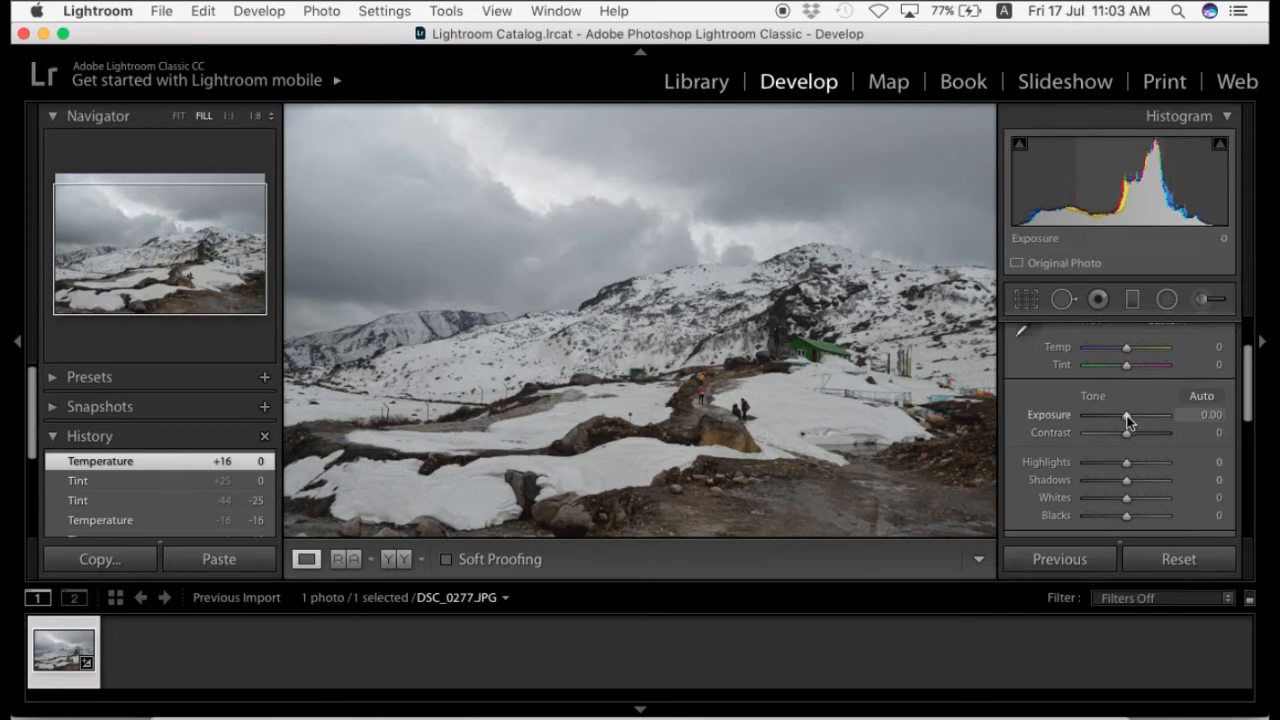
mouse_move(1127, 421)
mouse_down()
mouse_move(1141, 422)
mouse_move(1110, 418)
mouse_move(1141, 421)
mouse_move(1122, 437)
mouse_up()
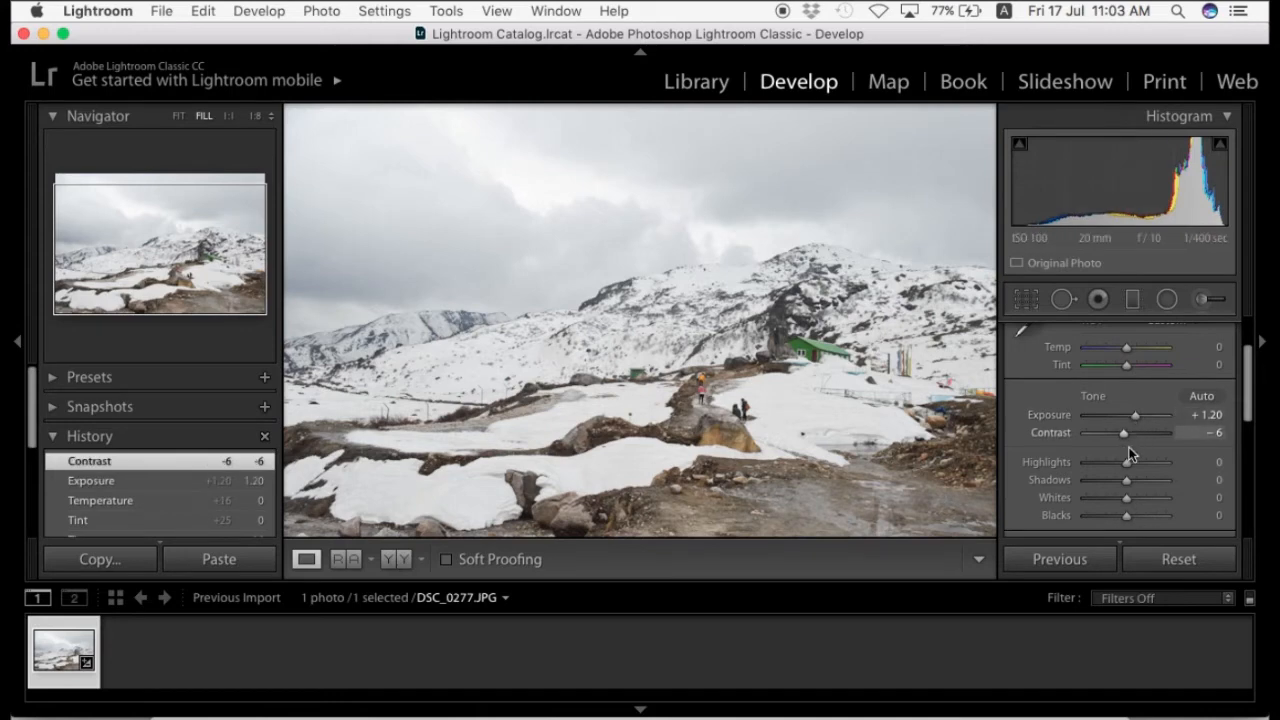
drag(1102, 433, 1145, 502)
drag(1126, 516, 1143, 417)
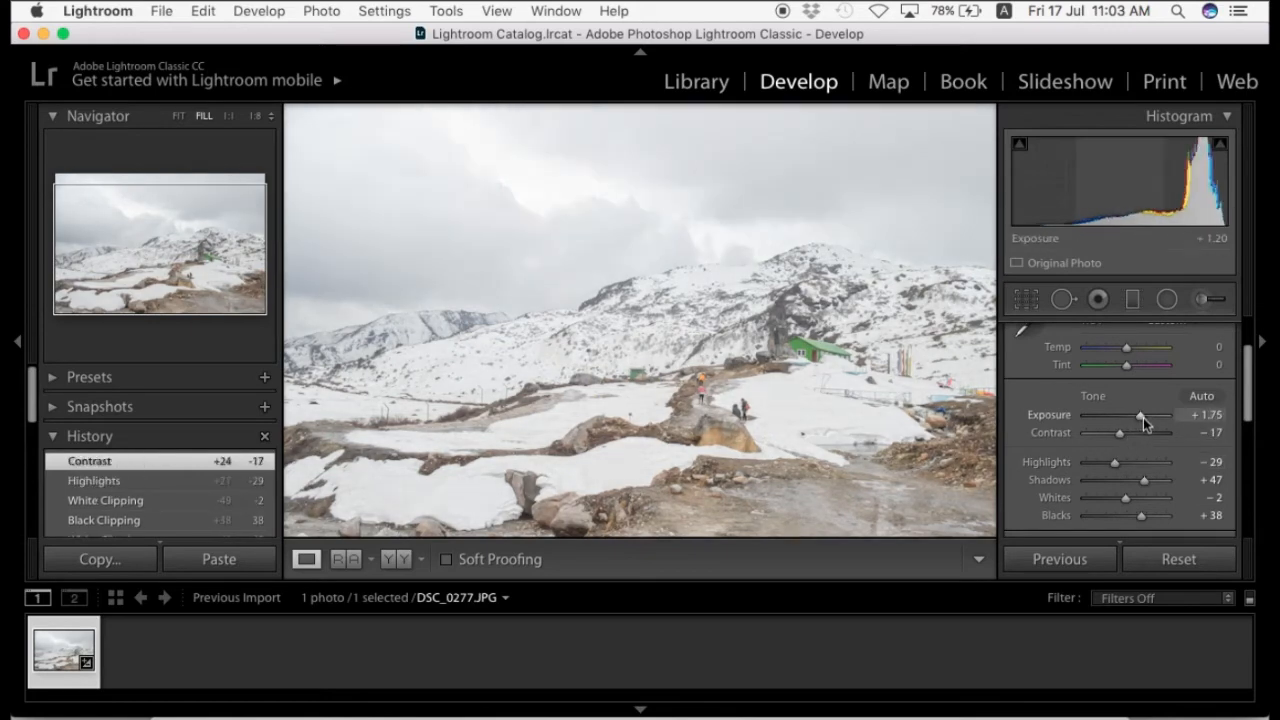
Try temperatures of 34 and -2 on the photo, and reset the temperature to 0.
mouse_move(1127, 350)
mouse_down()
mouse_move(1139, 349)
mouse_move(1117, 348)
mouse_up()
mouse_move(1115, 348)
mouse_down()
mouse_move(1100, 348)
mouse_move(1133, 355)
mouse_up()
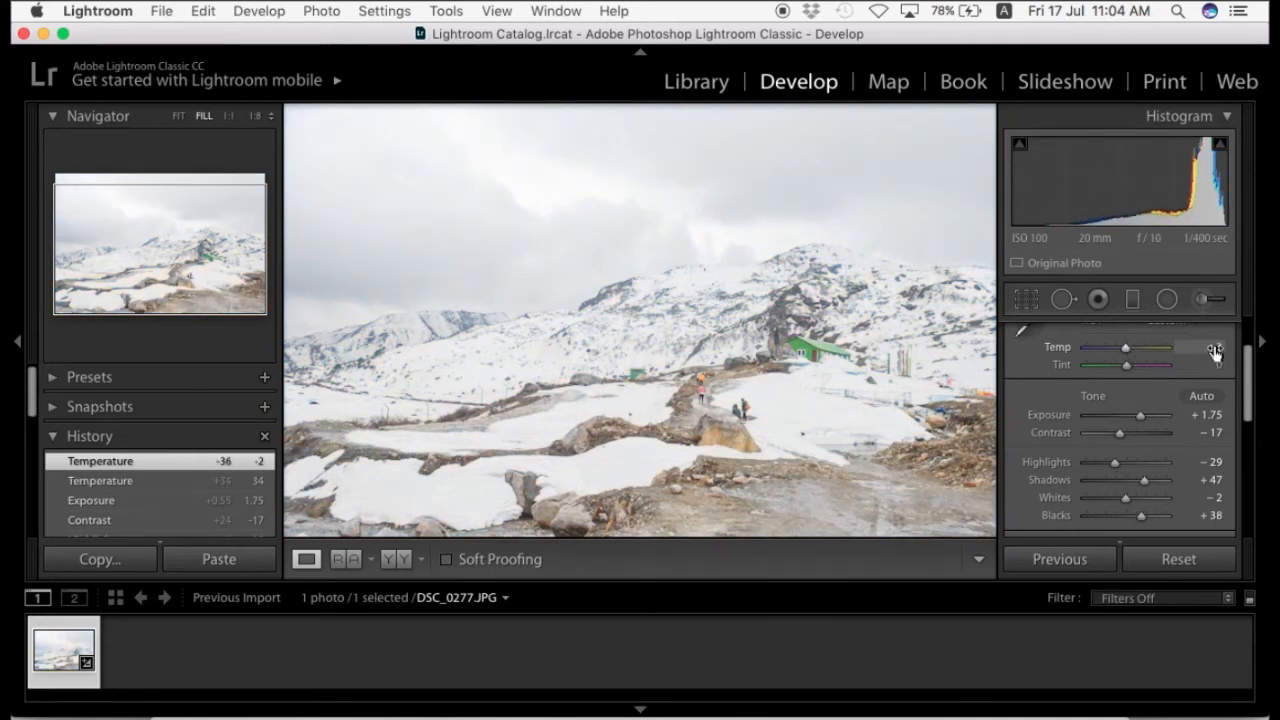
click(1212, 347)
text(0)
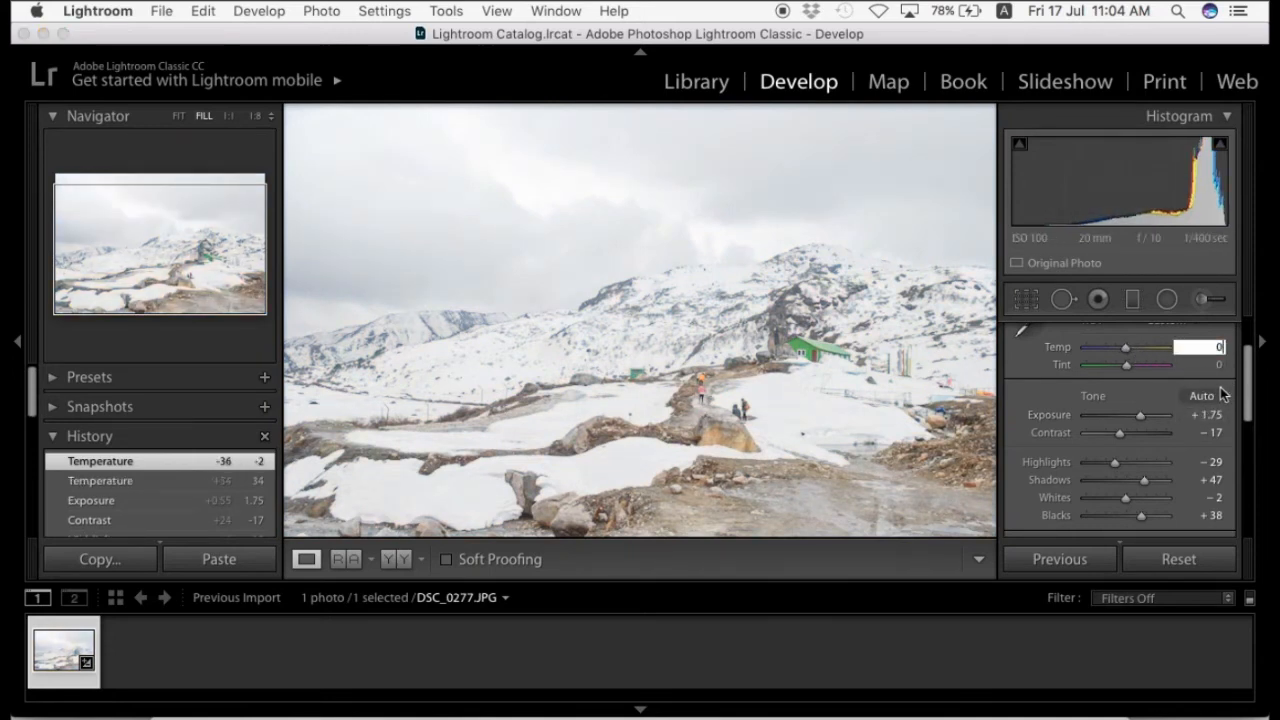
Compare strong and negative clarity on the photo, including -28, and set the clarity to +100.
drag(1249, 404, 1249, 458)
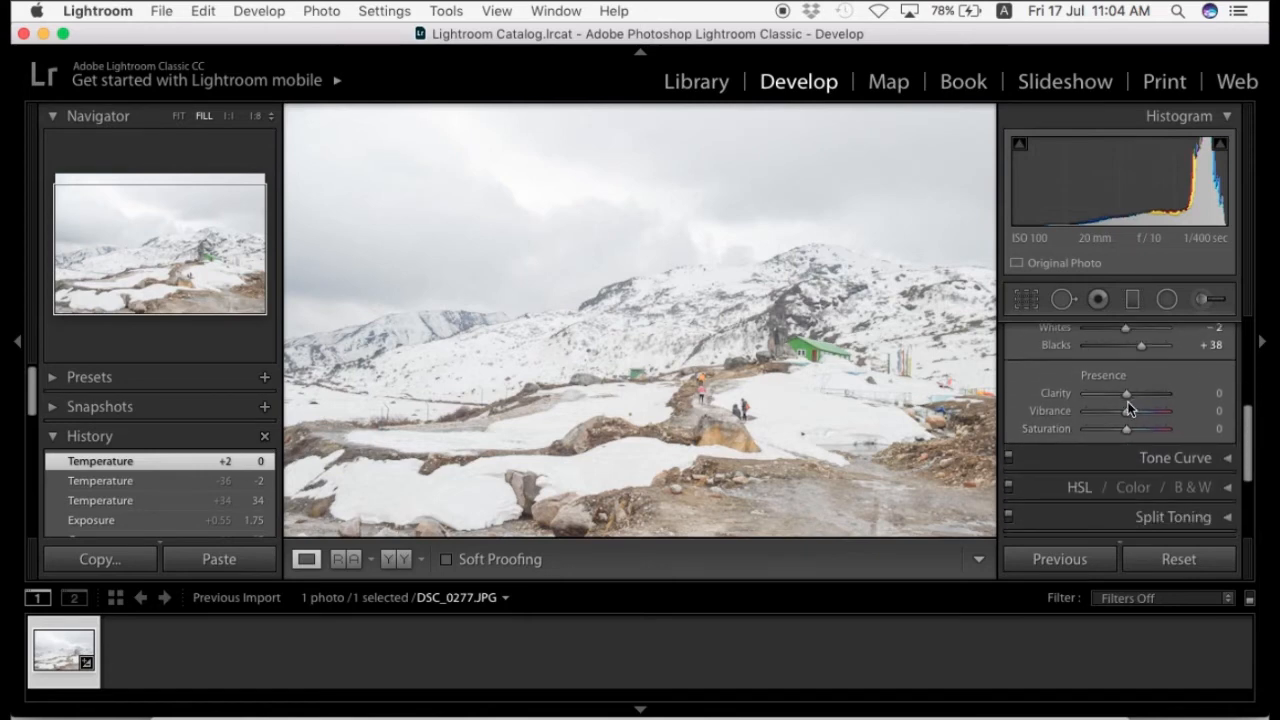
drag(1127, 394, 1183, 414)
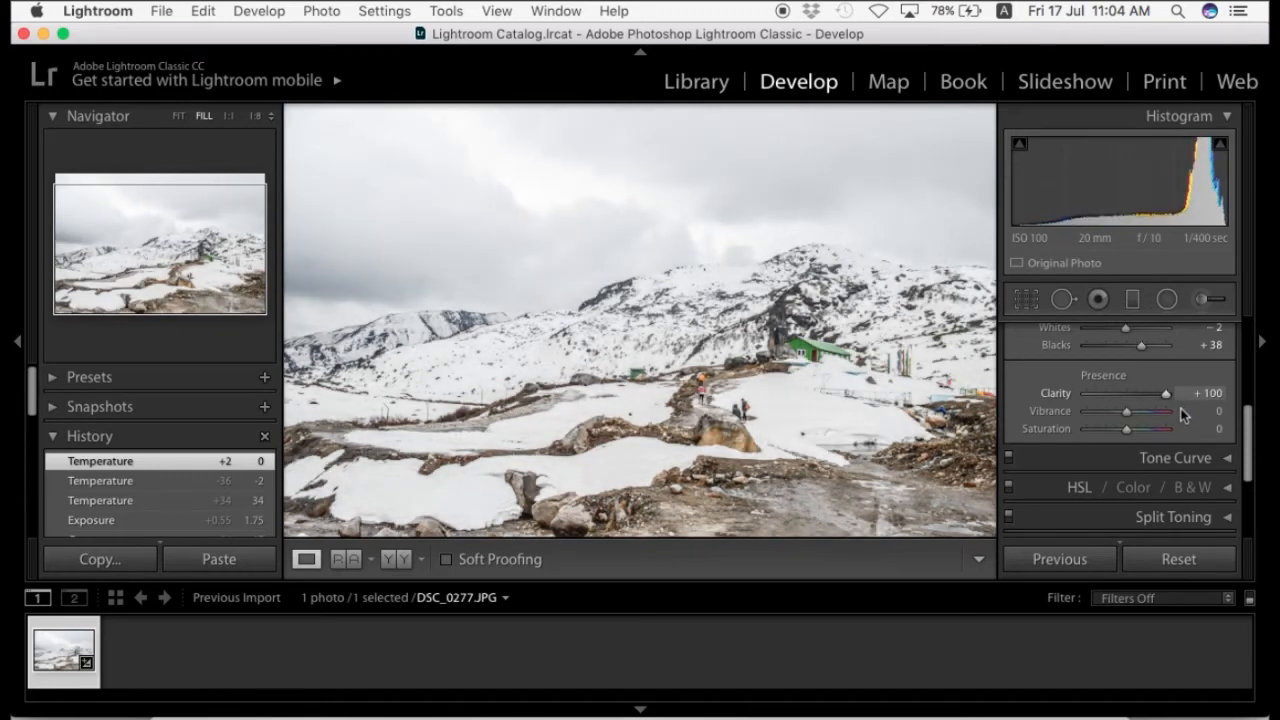
drag(1170, 412, 1119, 399)
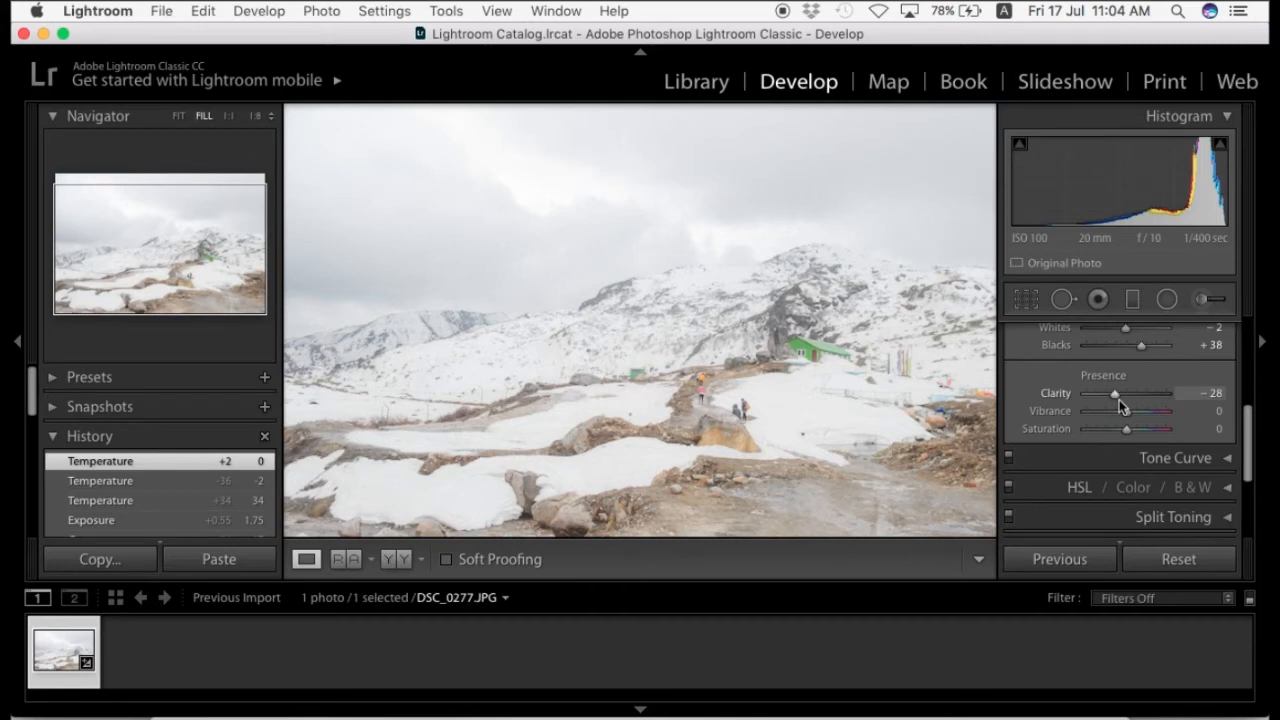
drag(1119, 399, 1172, 404)
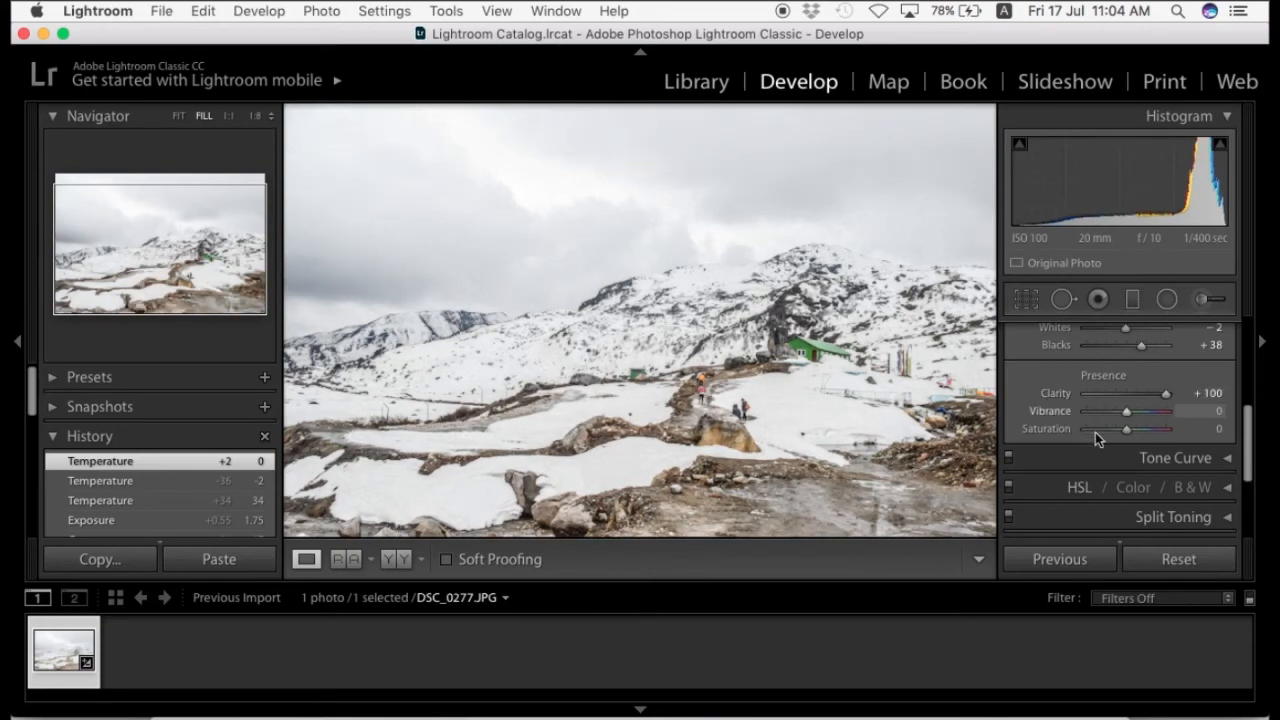
Examine the effect of the strong clarity up close around the people and the green hut, and return to the fill view.
click(762, 450)
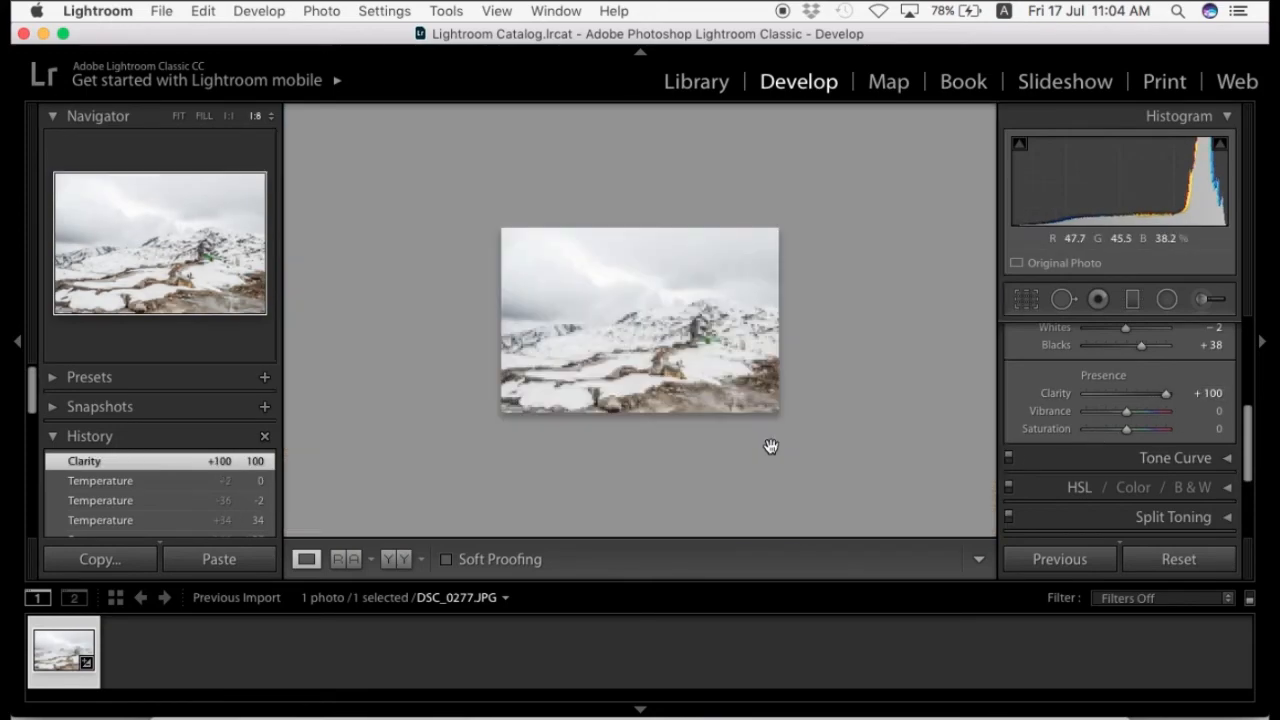
key(super+alt+equal)
key(super+alt+equal)
key(super+alt+equal)
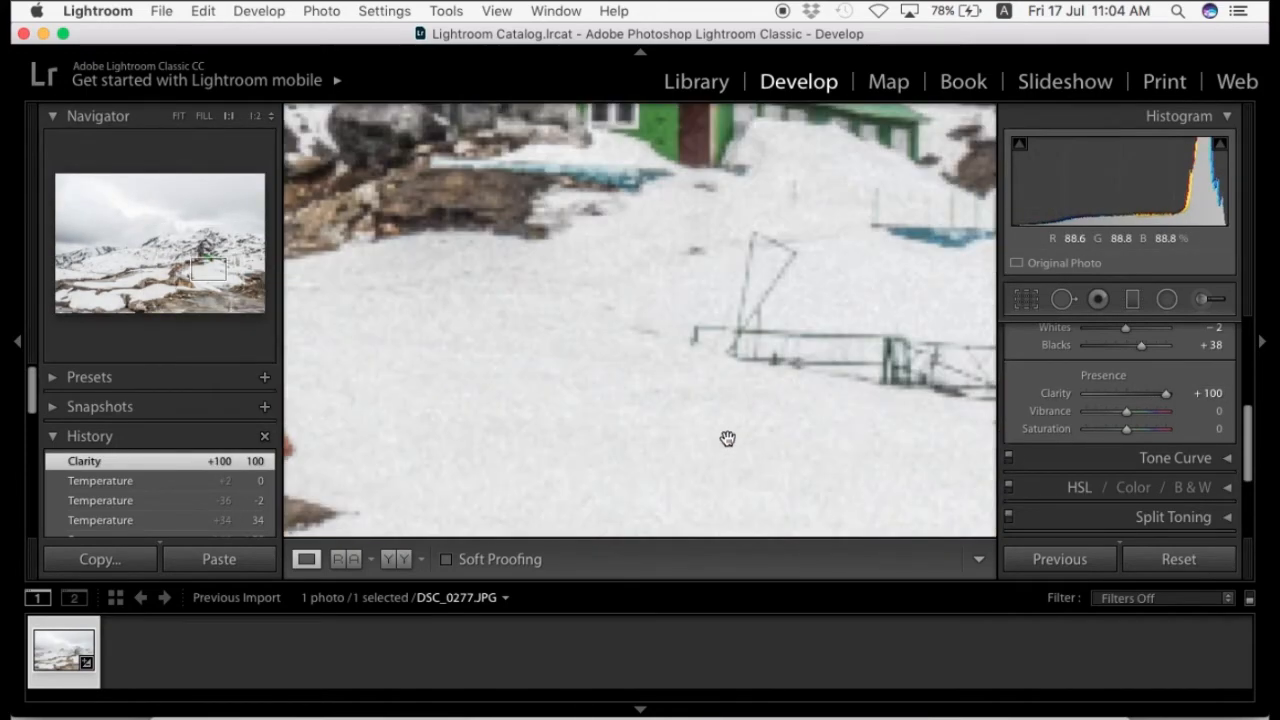
scroll(743, 437, left, 5)
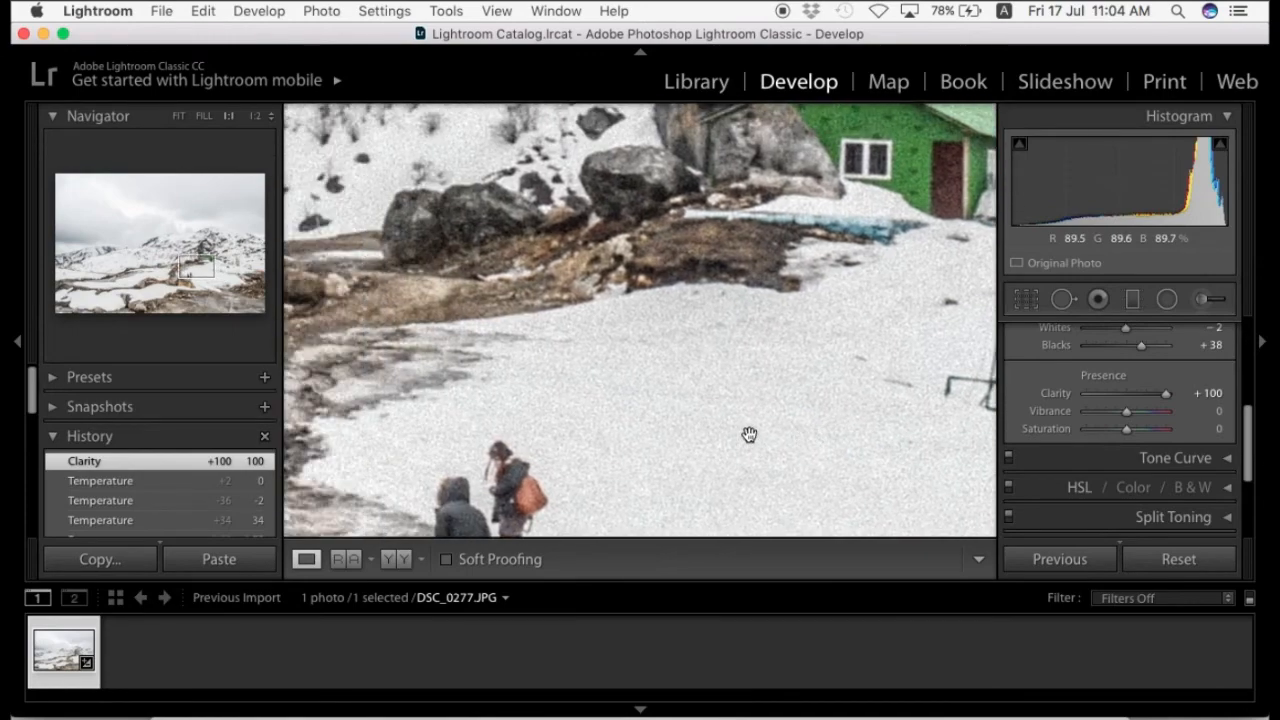
key(super+minus)
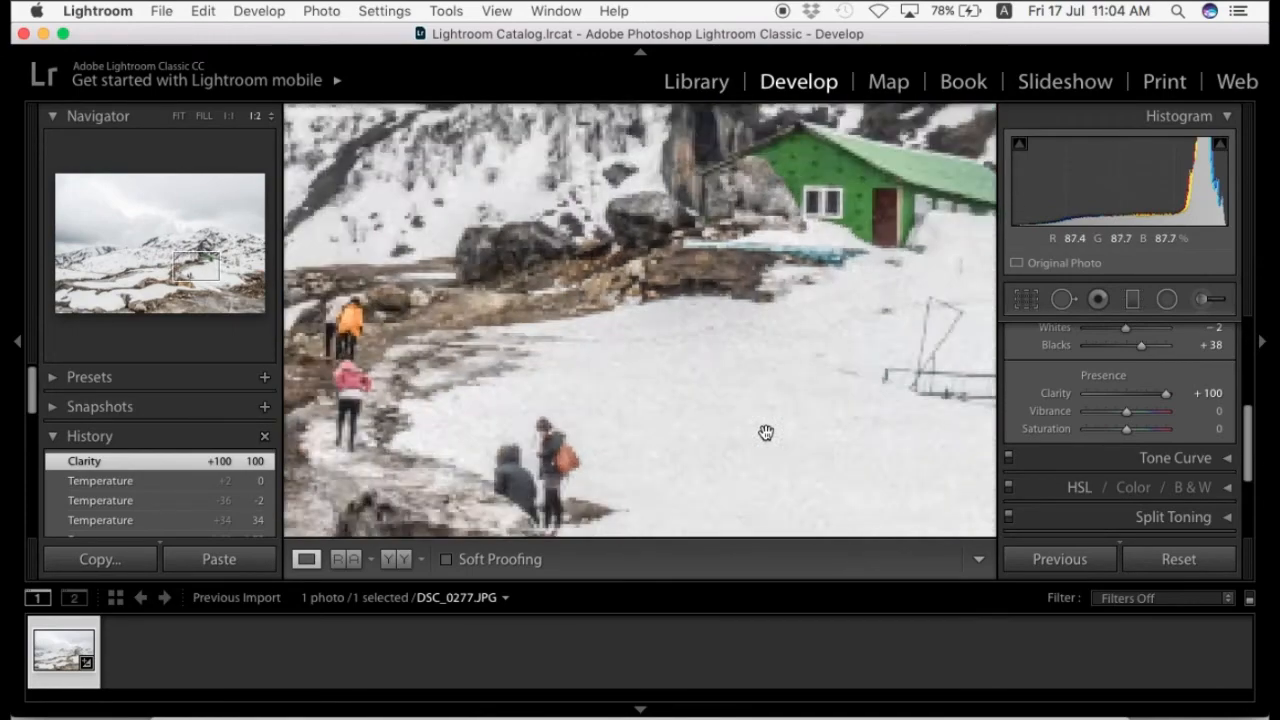
click(763, 433)
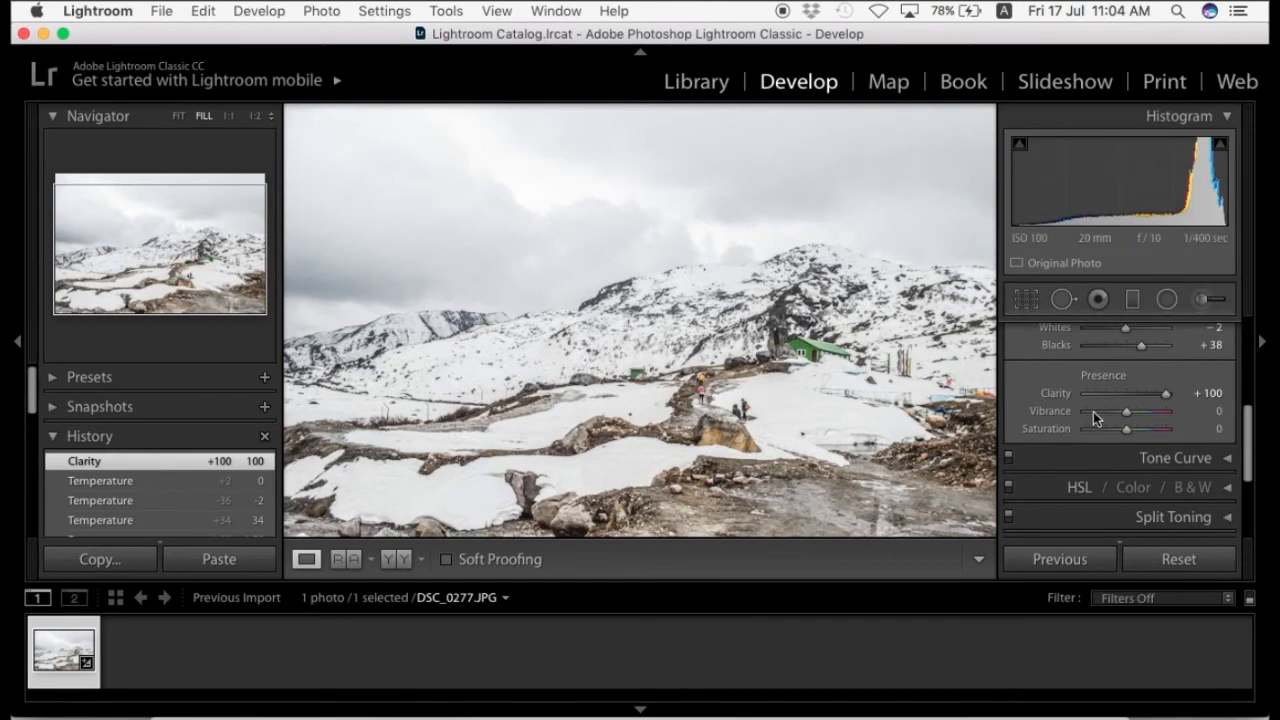
Set the vibrance to +2 and the clarity to 0.
drag(1203, 411, 1219, 408)
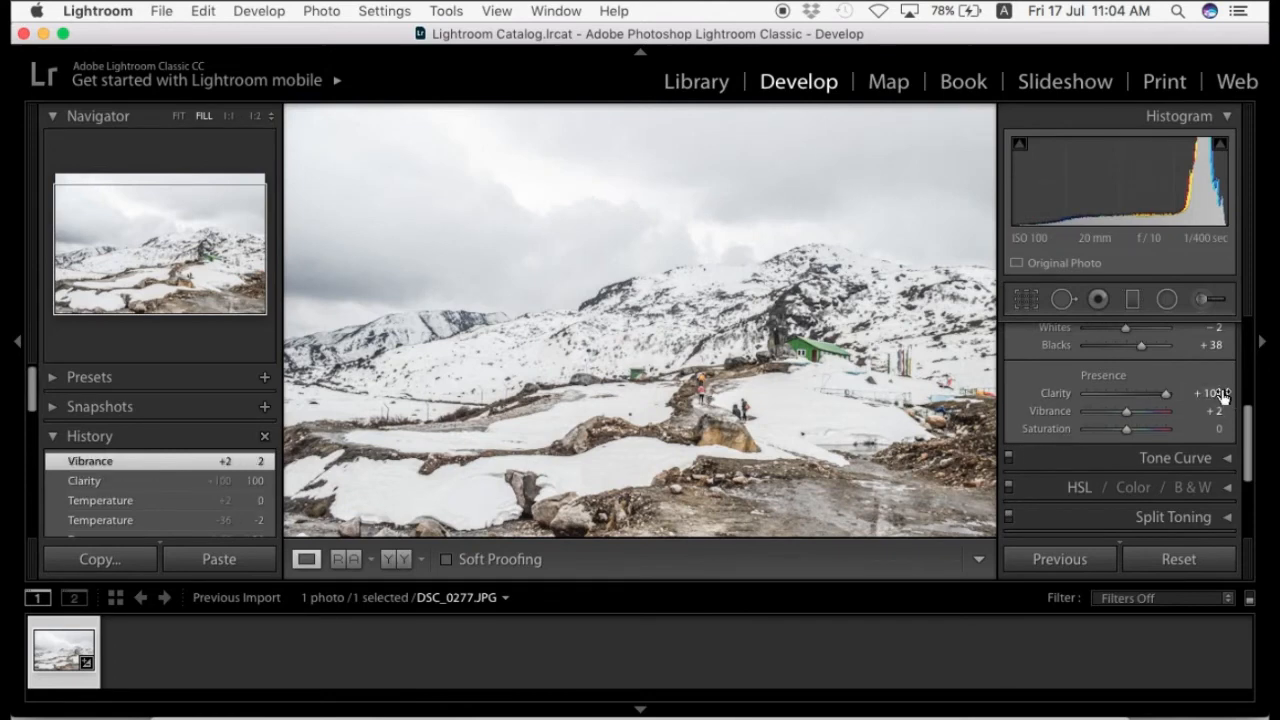
click(1208, 393)
key(BackSpace)
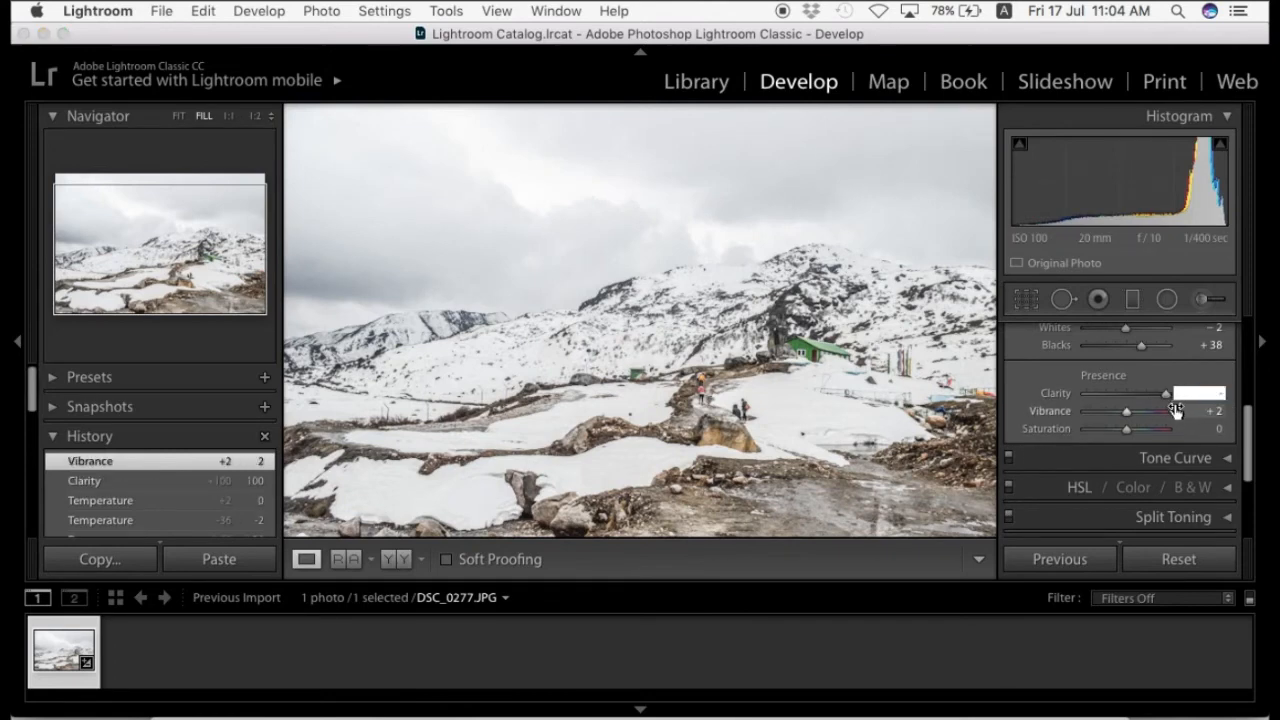
text(0)
key(Return)
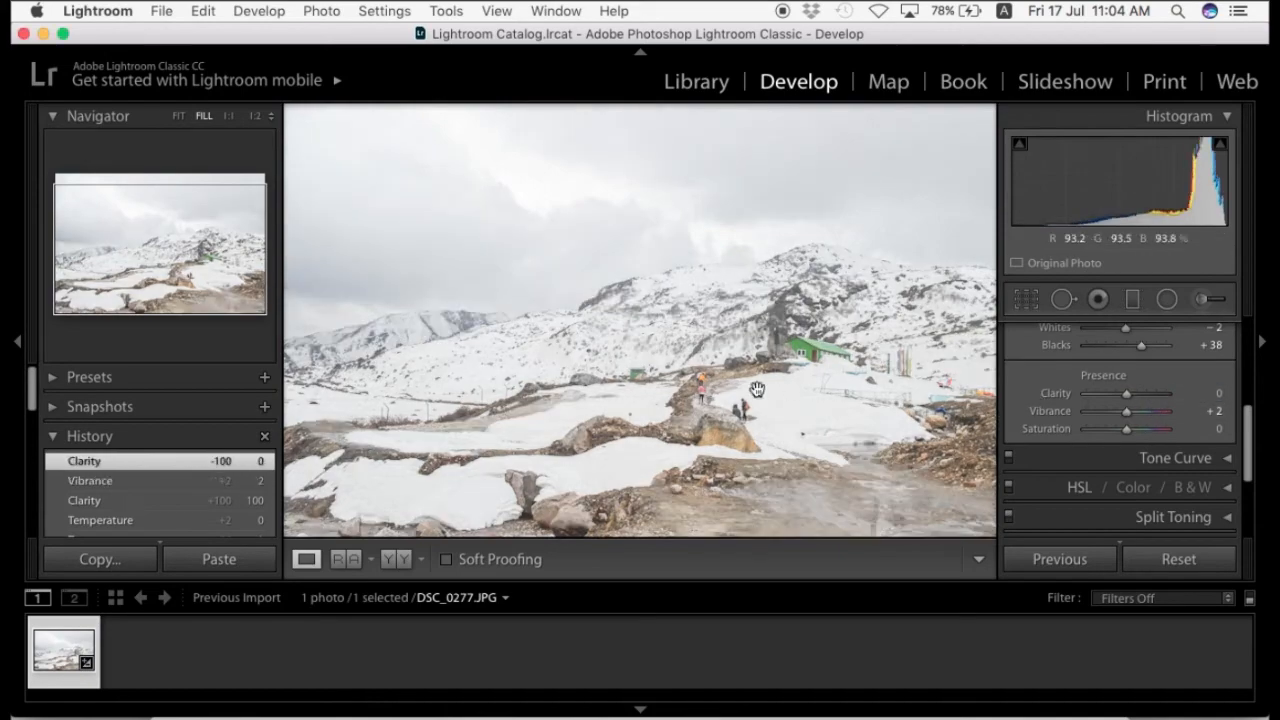
Examine the snow, rocks and people up close without clarity, and return to the fill view.
click(684, 406)
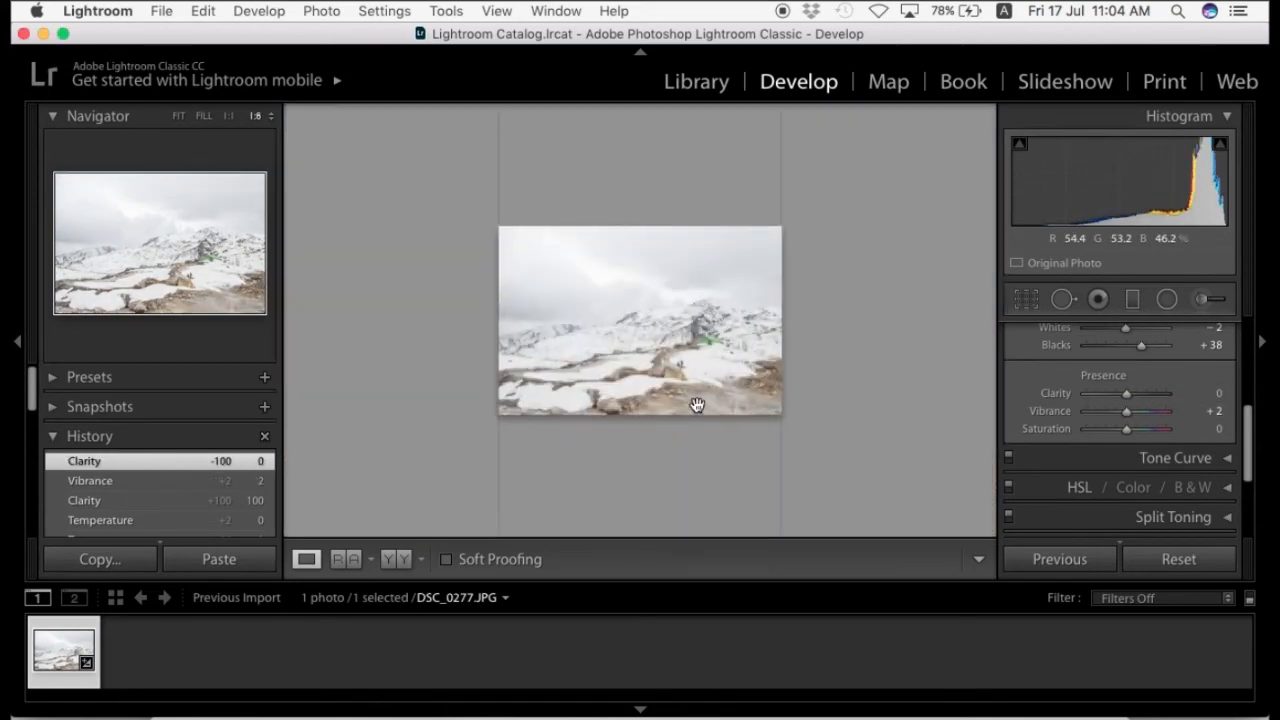
key(super+=)
key(super+=)
key(super+=)
key(super+=)
key(super+=)
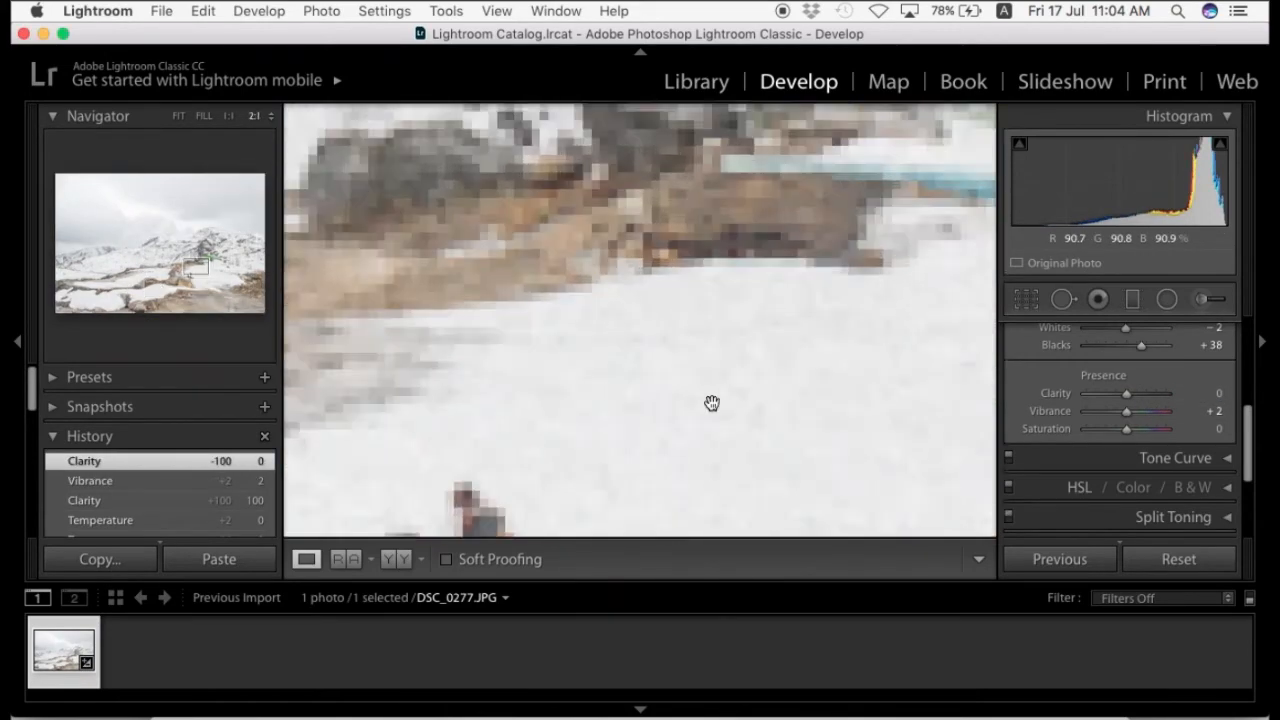
key(super+minus)
key(super+minus)
key(super+minus)
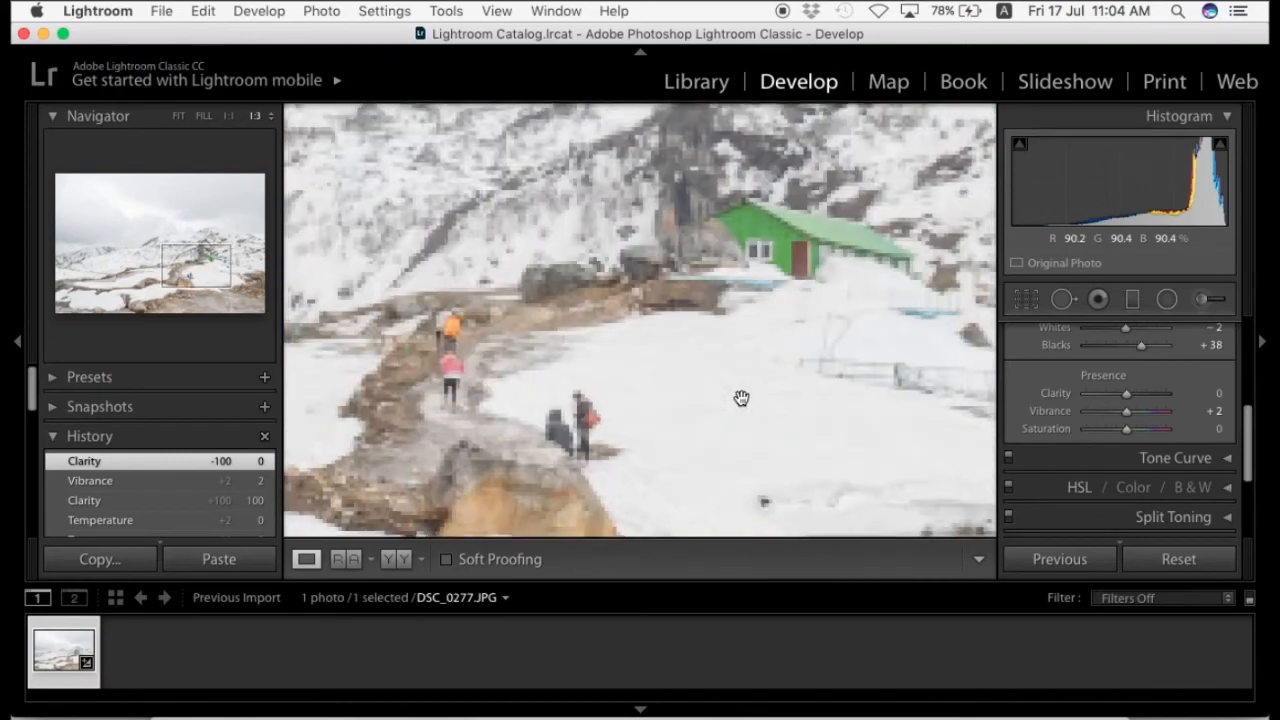
click(747, 398)
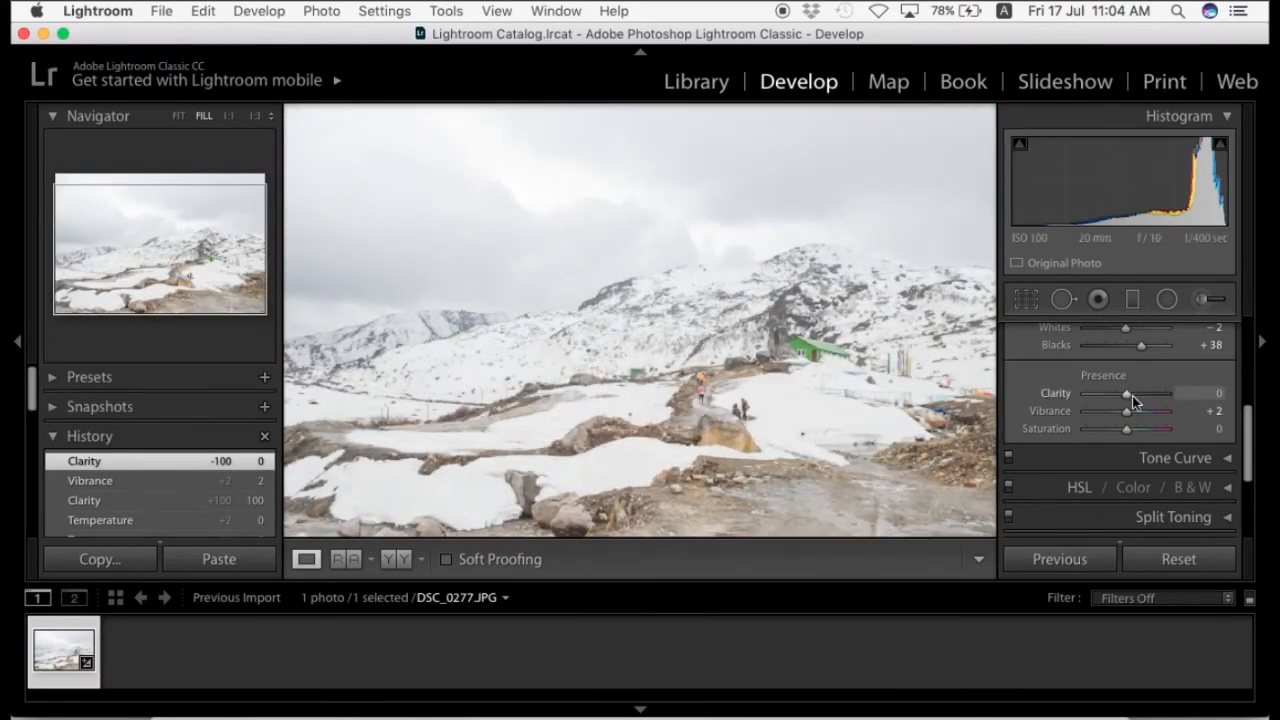
Set the clarity to +100 and check the snow's grain up close at 3:1 magnification.
drag(1132, 397, 1183, 405)
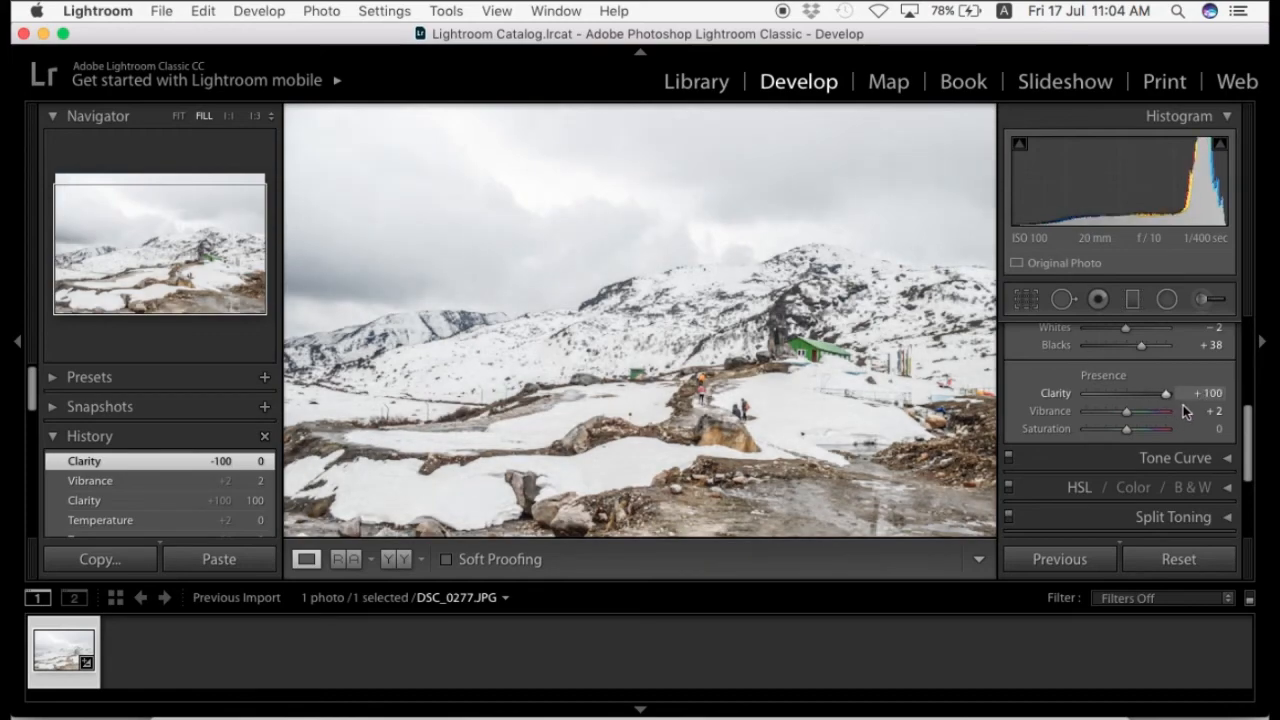
click(774, 432)
key(super+equal)
key(super+equal)
key(super+equal)
key(super+equal)
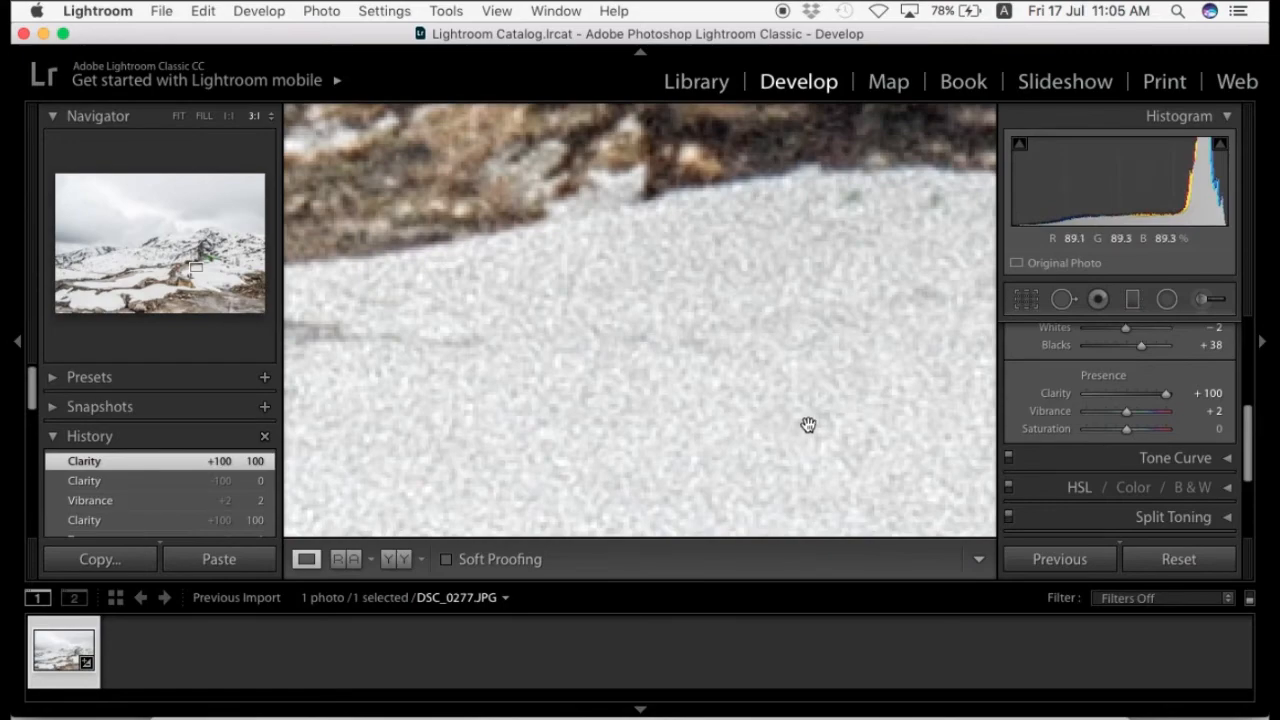
key(super+minus)
key(super+minus)
key(super+minus)
key(super+minus)
click(815, 426)
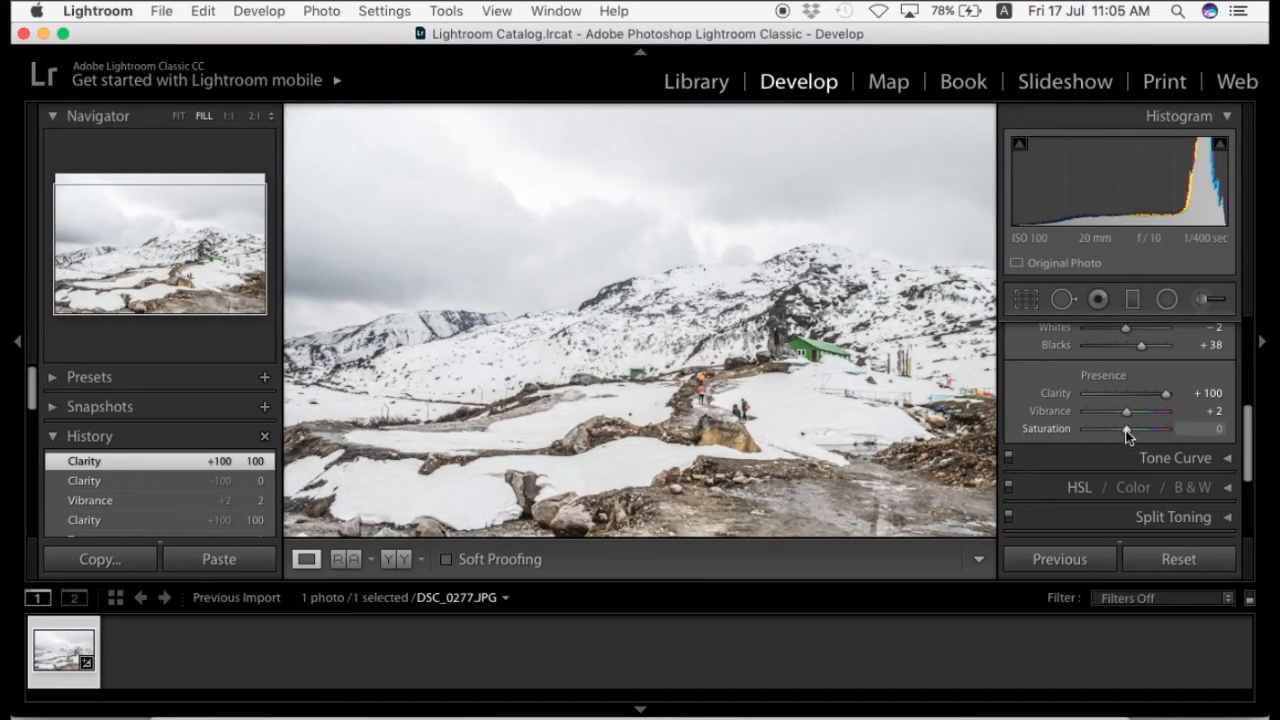
Try a saturation of -13 and revert the photo to the latest Clarity history state.
mouse_move(1120, 430)
mouse_down()
mouse_move(1170, 436)
mouse_move(1118, 437)
mouse_move(1136, 416)
mouse_move(1090, 418)
mouse_move(1152, 418)
mouse_move(1127, 414)
mouse_move(1120, 431)
mouse_up()
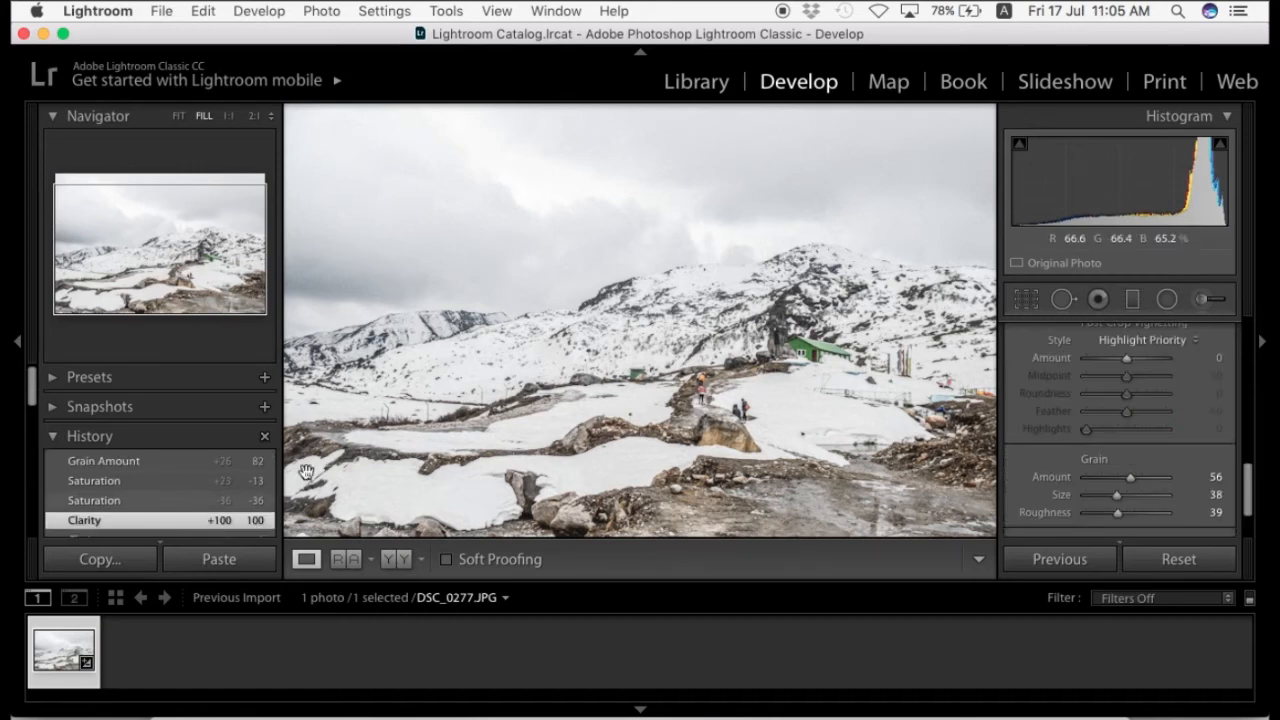
Collapse the Effects settings and try shifting the Green Primary hue in Camera Calibration.
drag(1247, 490, 1249, 440)
click(1229, 394)
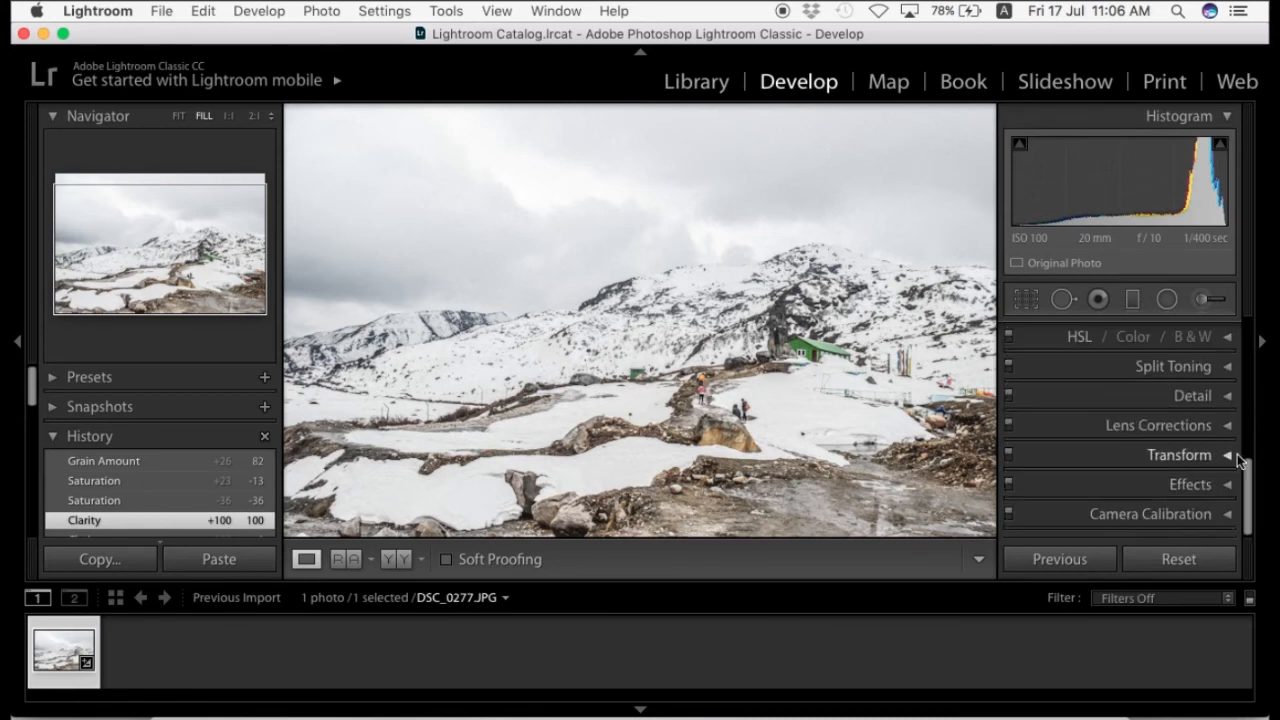
click(1218, 514)
mouse_move(1249, 490)
mouse_down()
mouse_move(1249, 509)
mouse_move(1247, 490)
mouse_up()
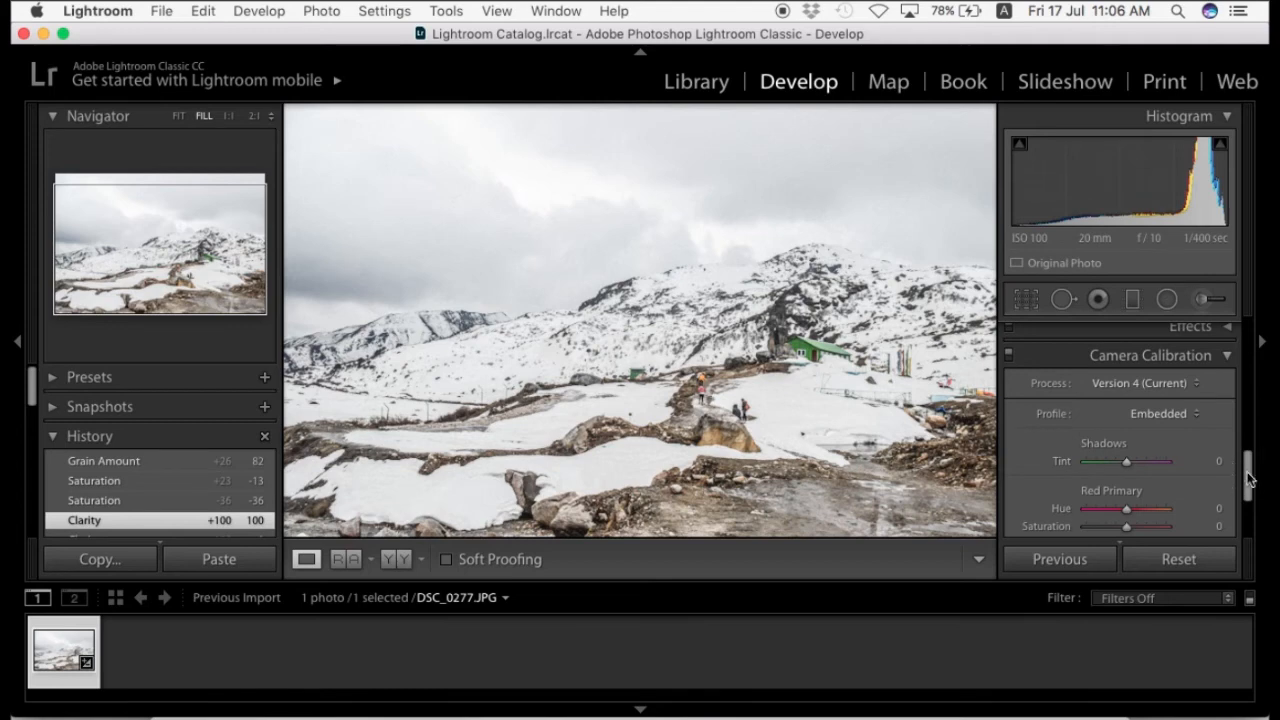
drag(1248, 479, 1252, 490)
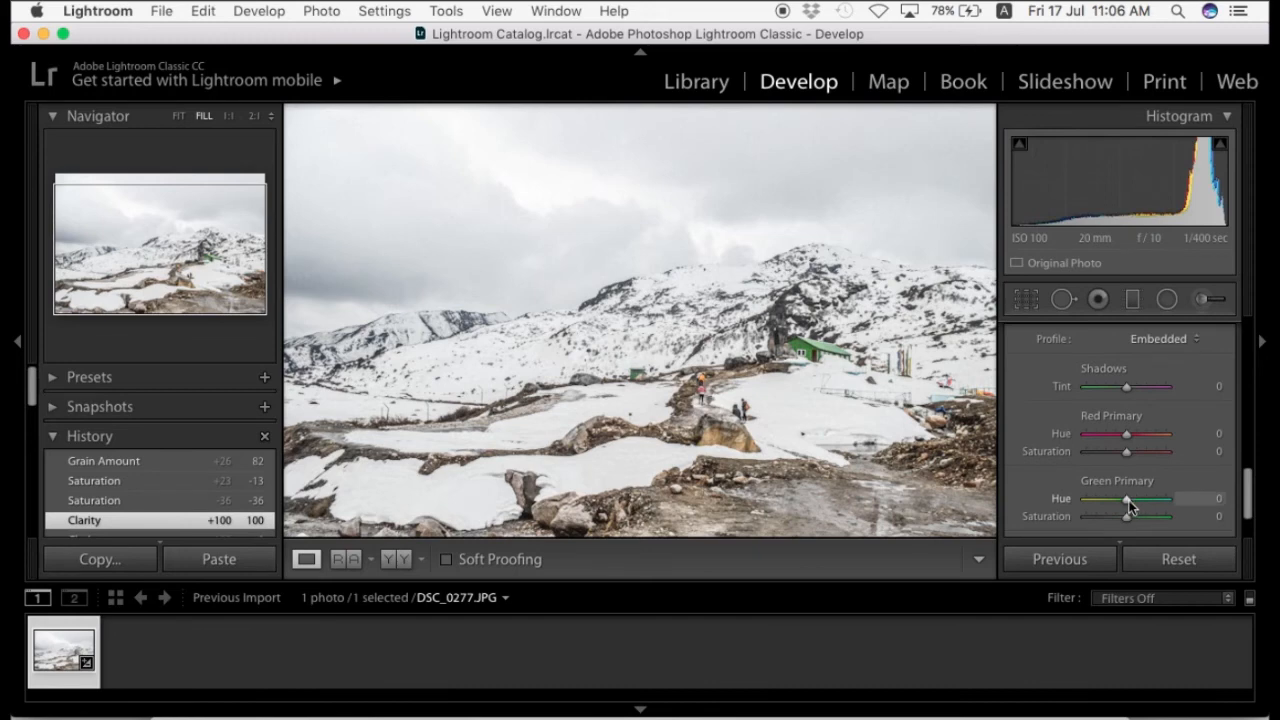
mouse_move(1128, 508)
mouse_down()
mouse_move(1102, 505)
mouse_move(1130, 507)
mouse_move(1114, 505)
mouse_up()
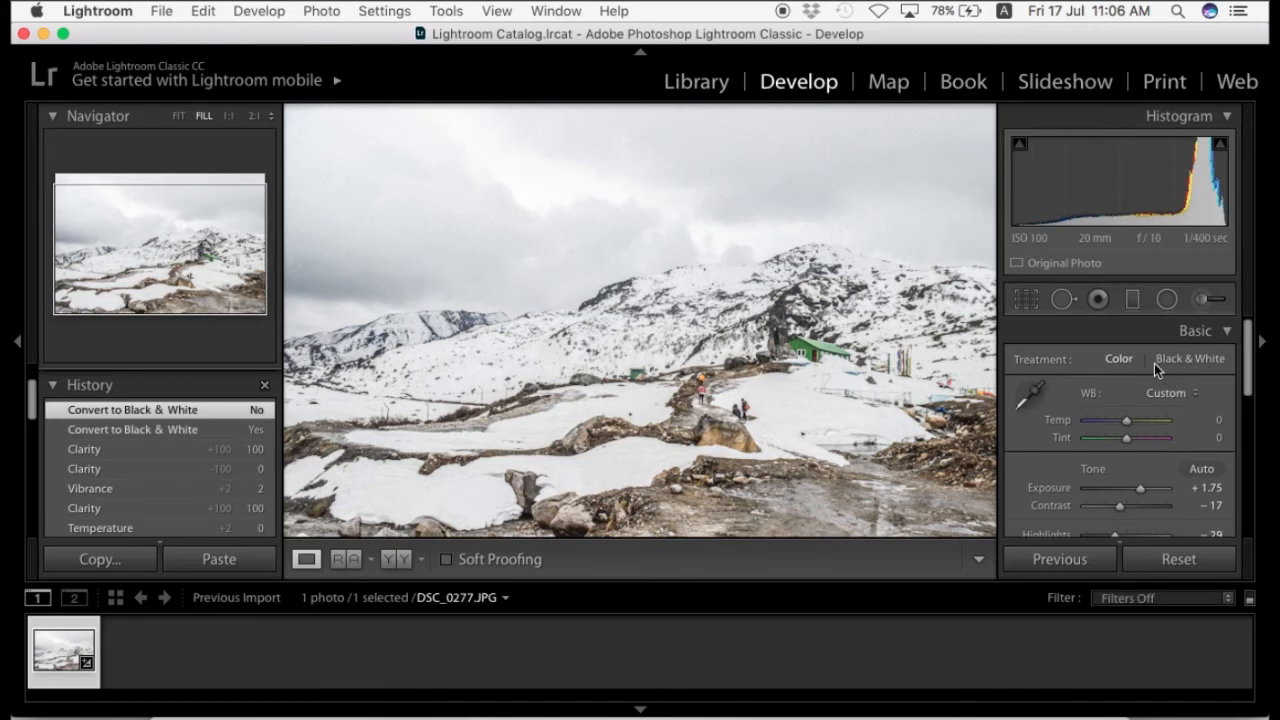
Try the Black & White treatment on the photo and switch back to Color.
click(1180, 360)
click(1119, 359)
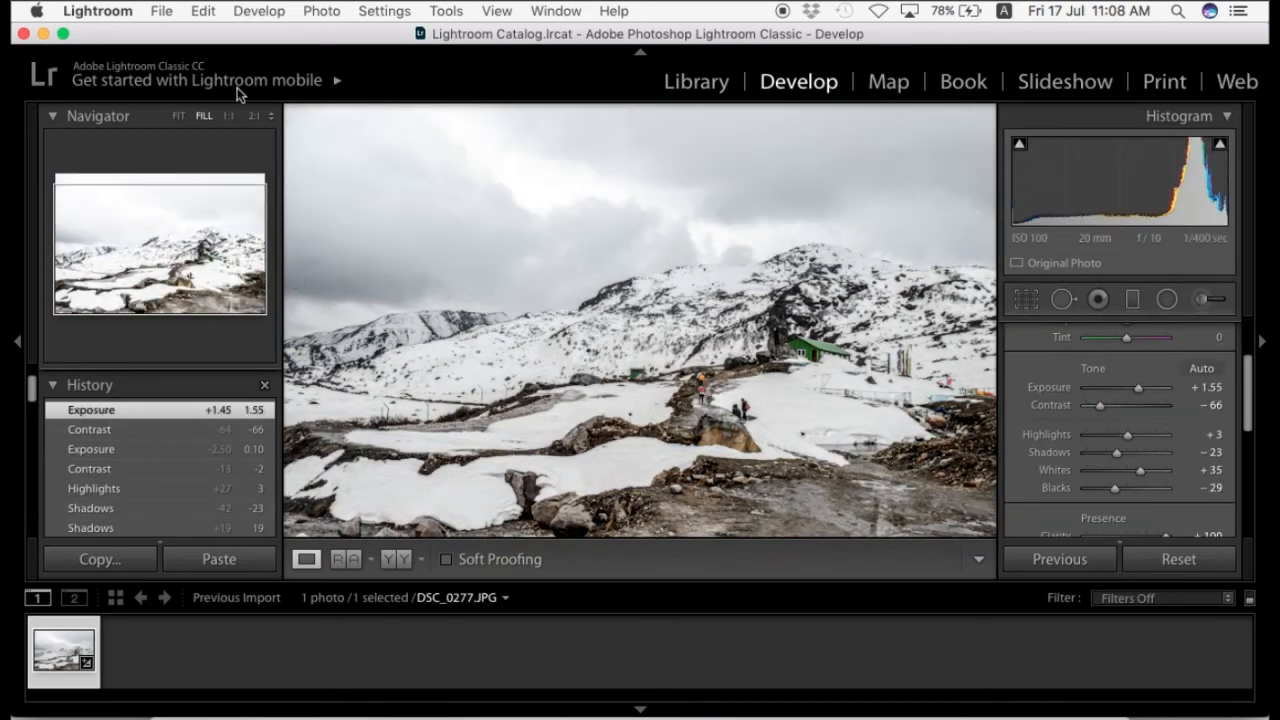
Export the edited photo from the Library to the Untitled Export subfolder on the Desktop, using a unique name.
click(697, 85)
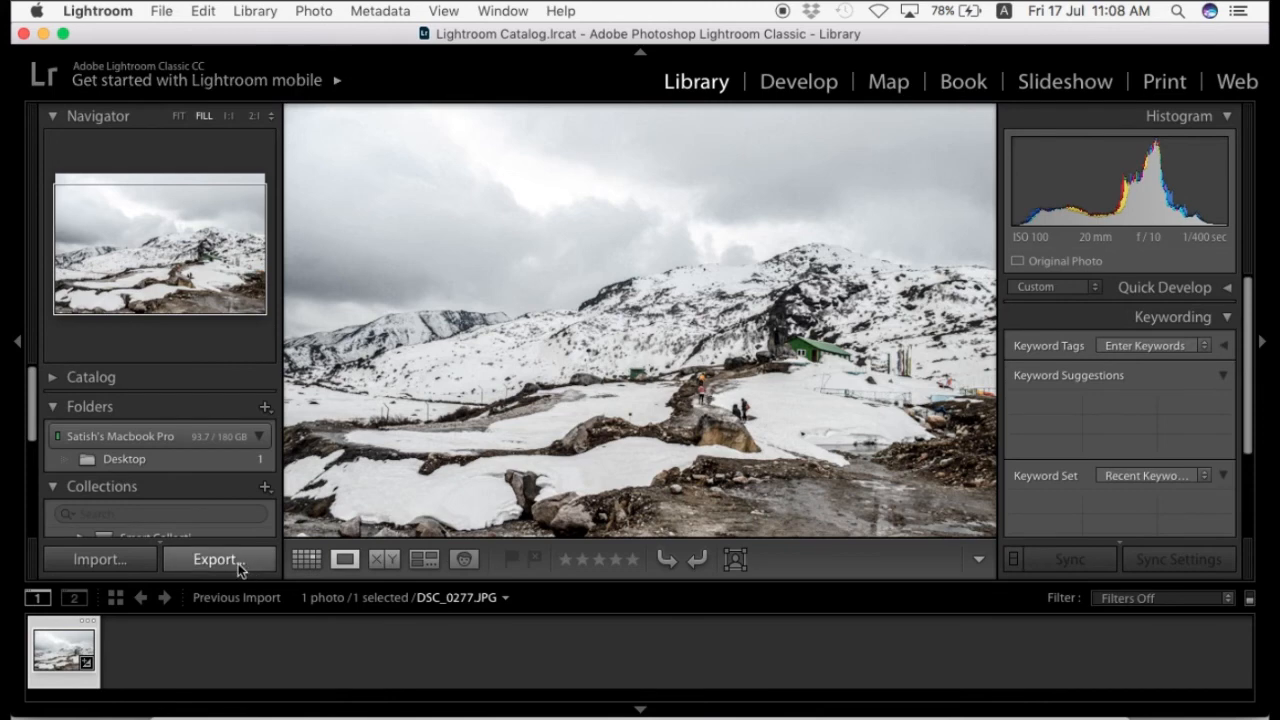
click(240, 563)
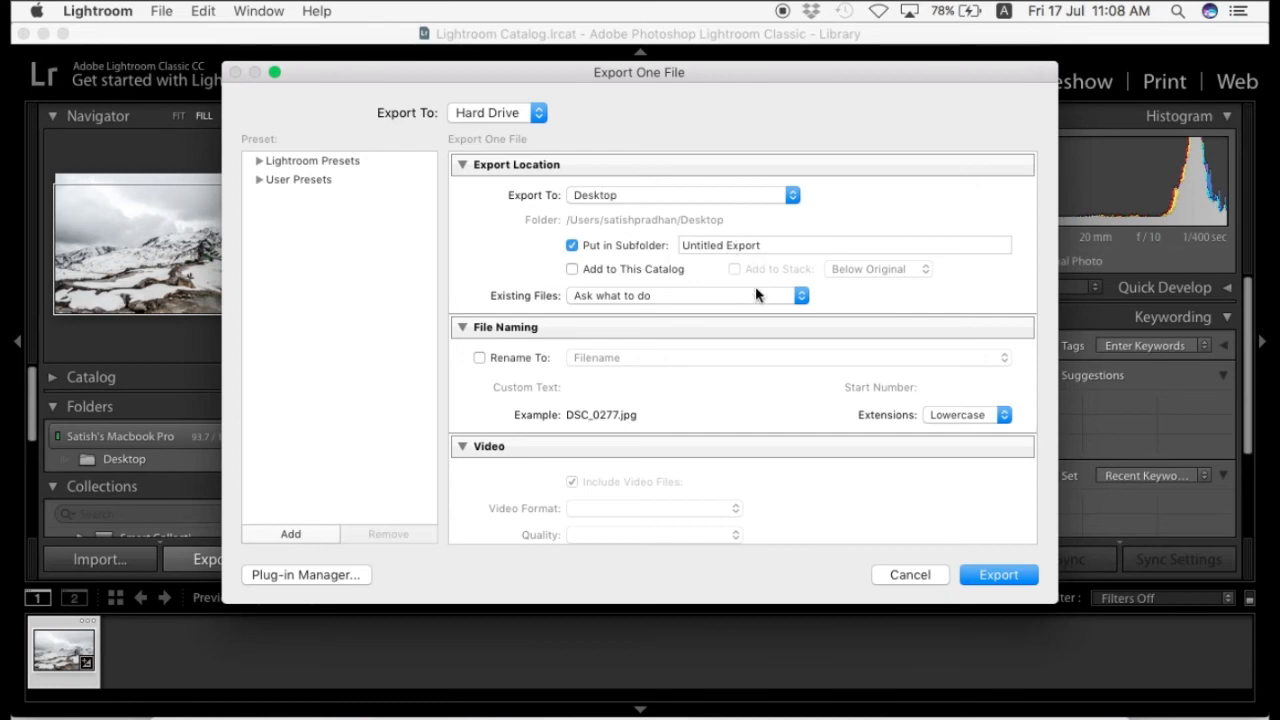
click(997, 577)
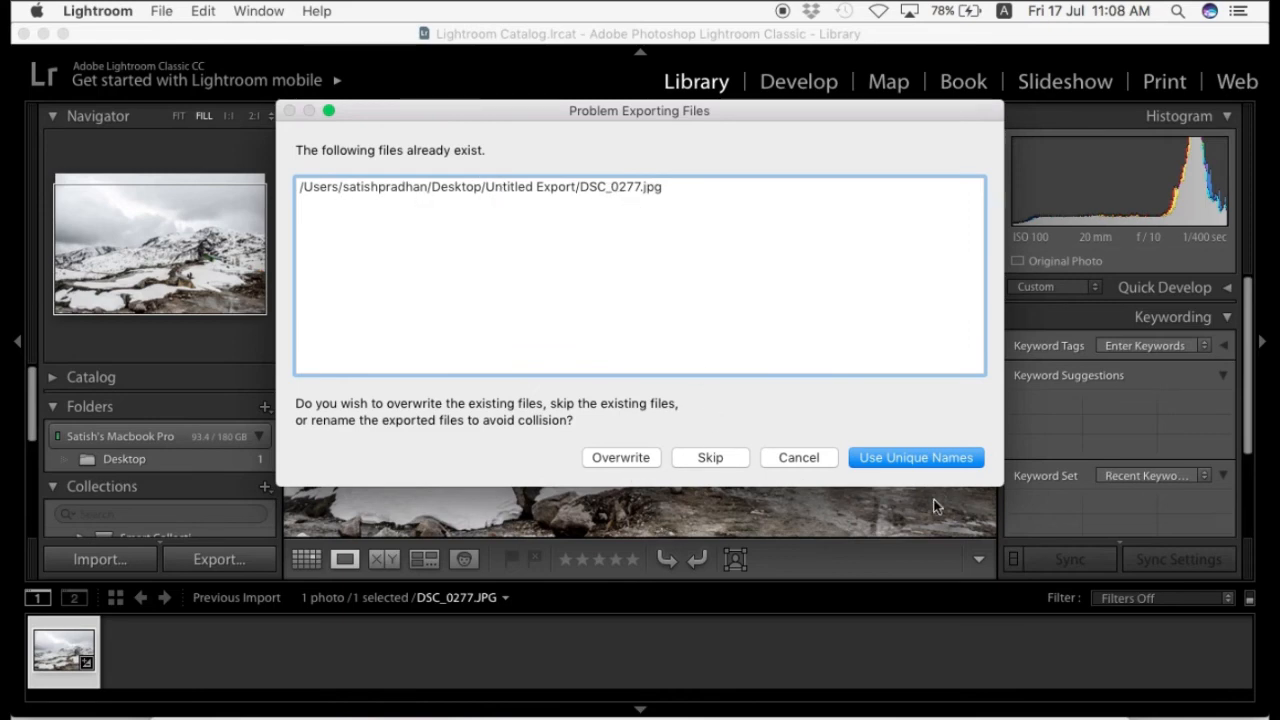
click(930, 461)
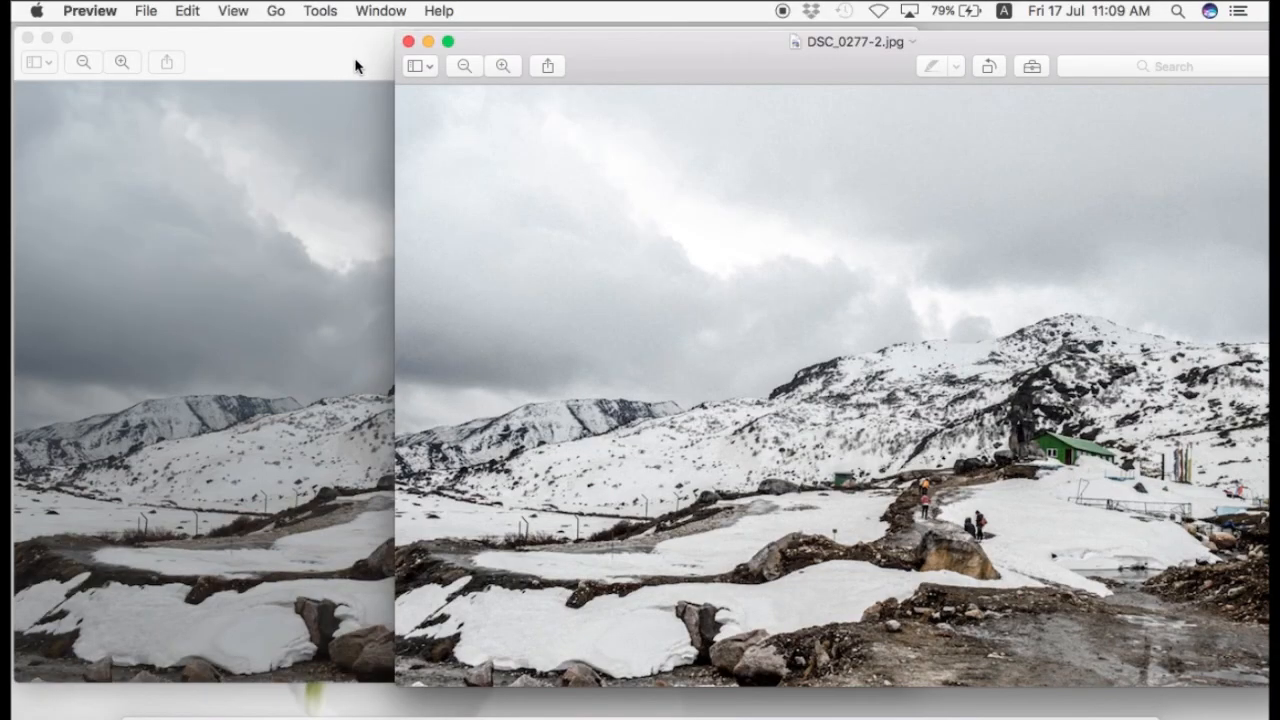
Bring the original DSC_0277.JPG to the front in Preview to compare it with the exported DSC_0277-2.jpg.
click(352, 67)
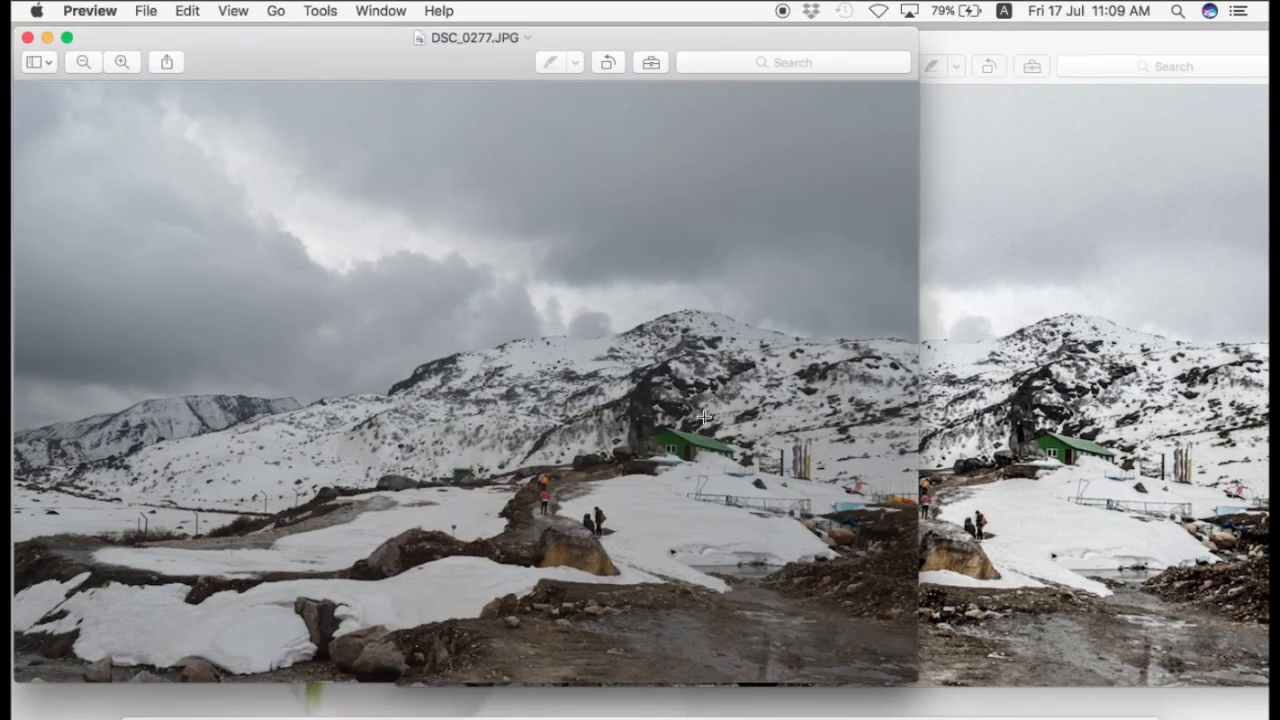
Alternate between the exported DSC_0277-2.jpg and the original DSC_0277.JPG to compare their tones, finishing on the exported version.
click(1058, 398)
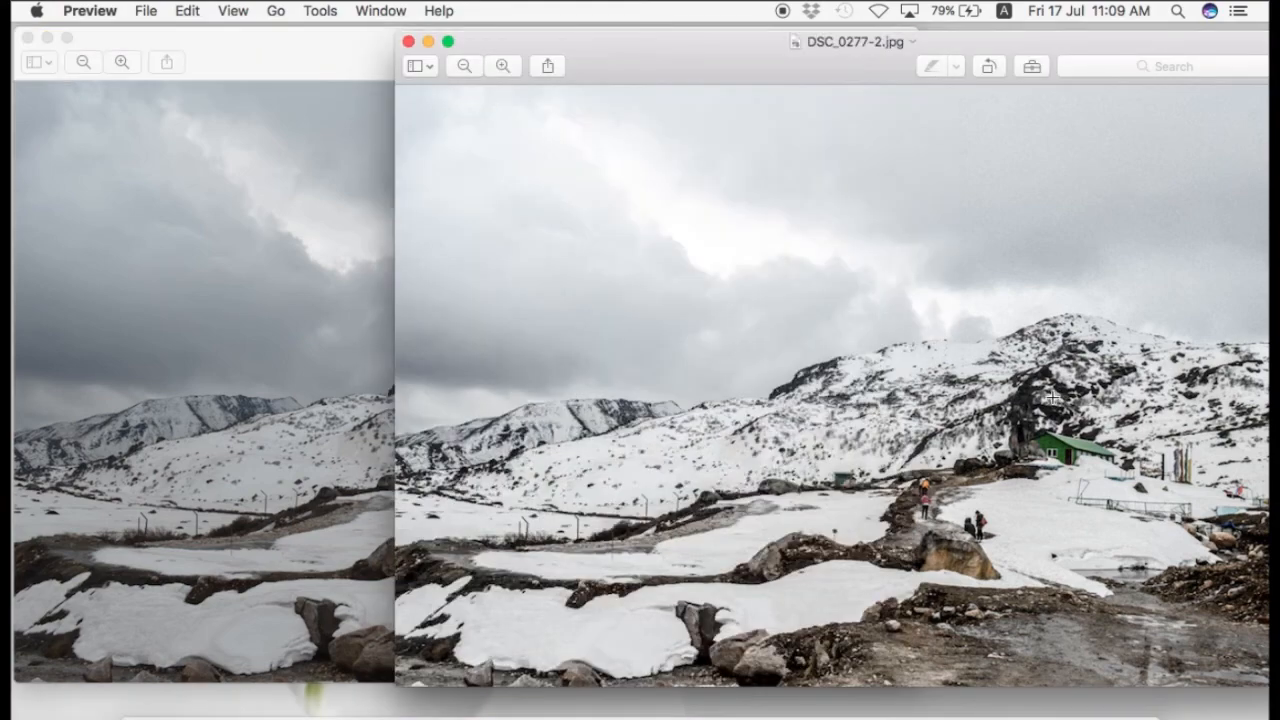
click(340, 452)
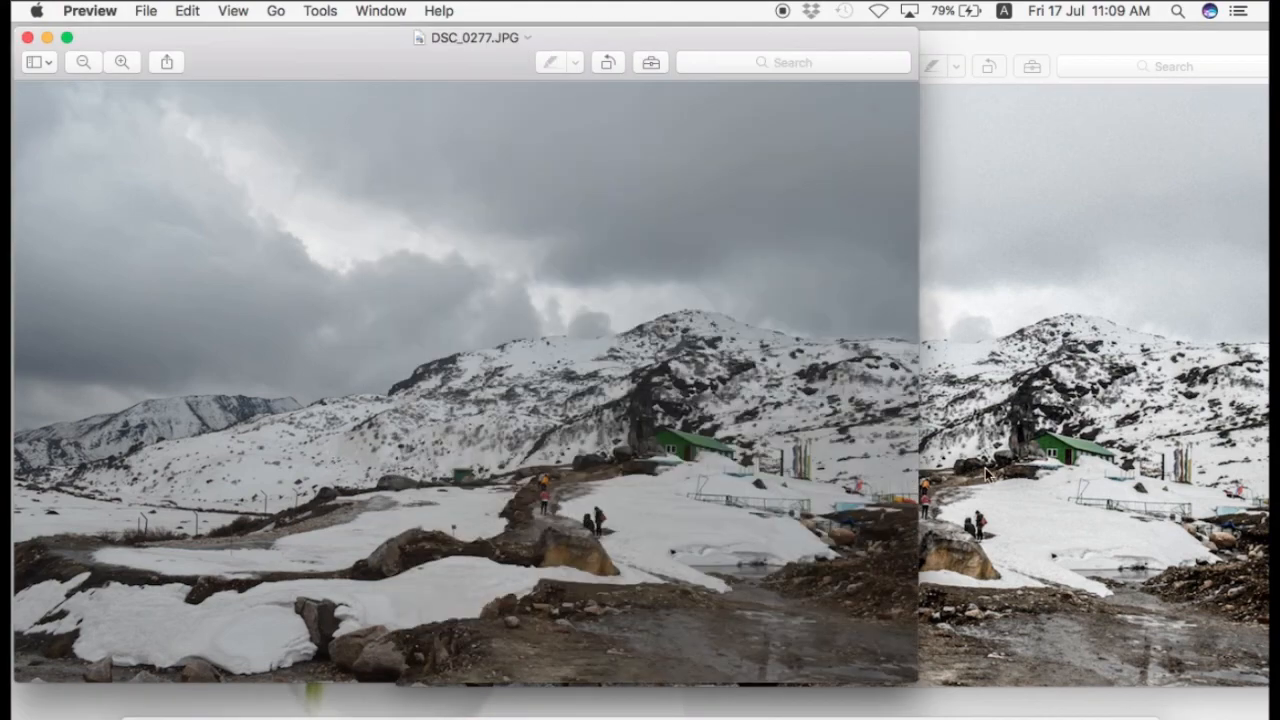
click(993, 472)
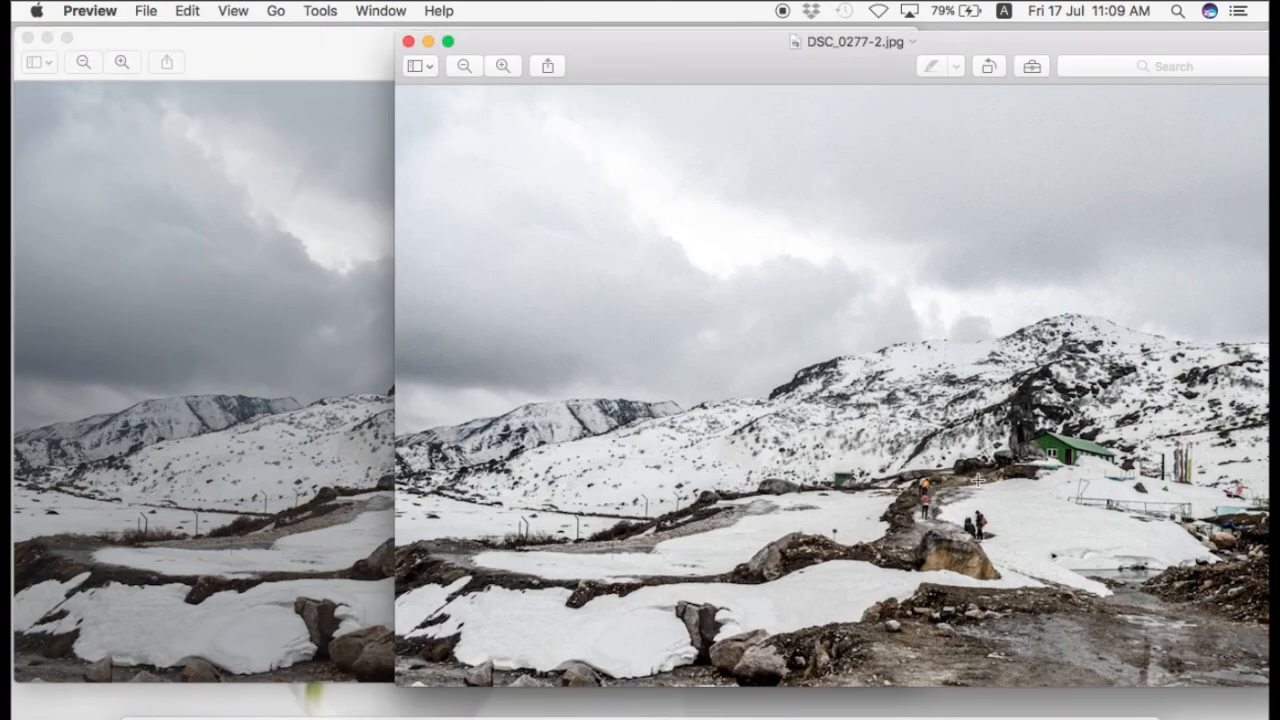
Uncover the desktop and open the other exported version, DSC_0277.jpg, from the Untitled Export folder.
drag(816, 68, 611, 79)
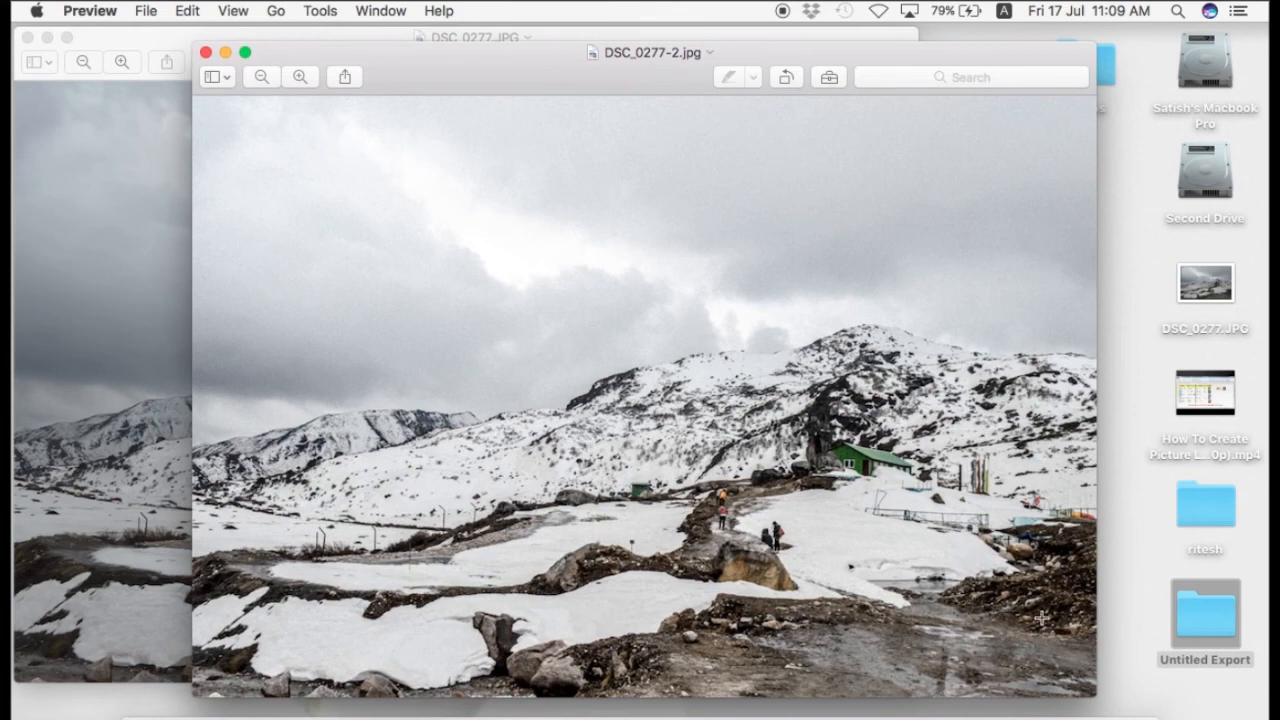
double_click(1190, 625)
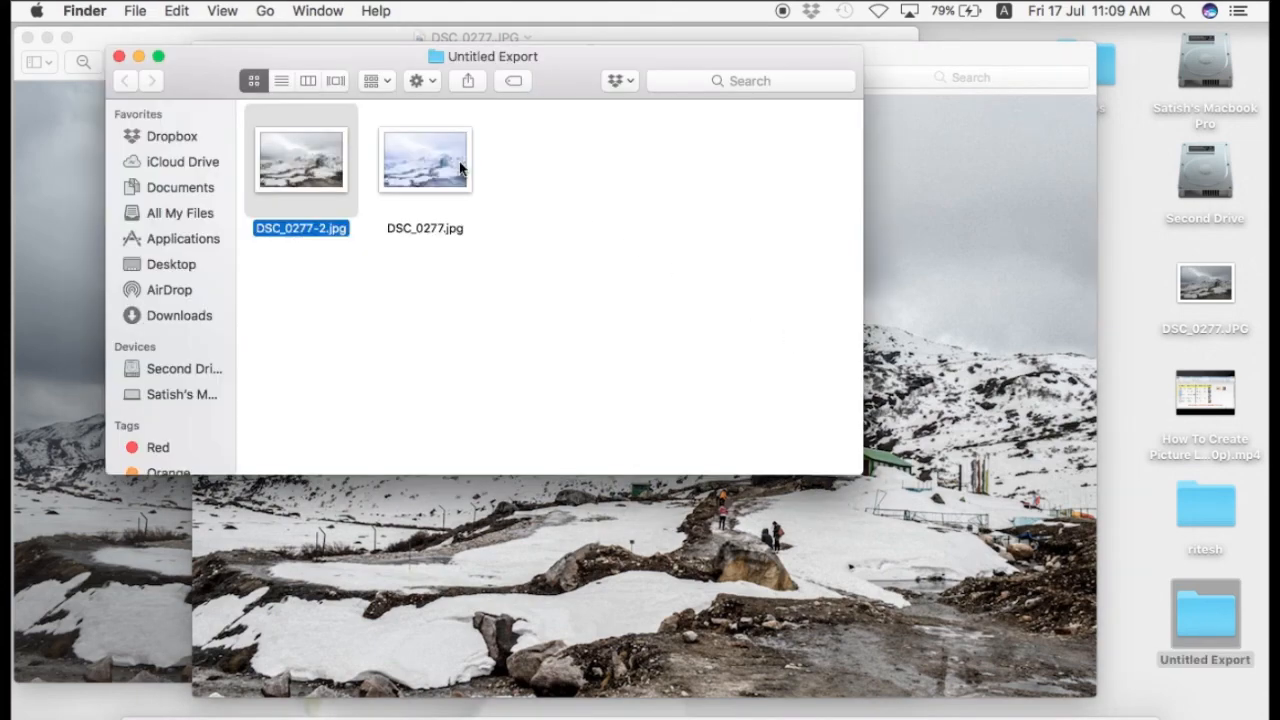
click(466, 178)
double_click(467, 180)
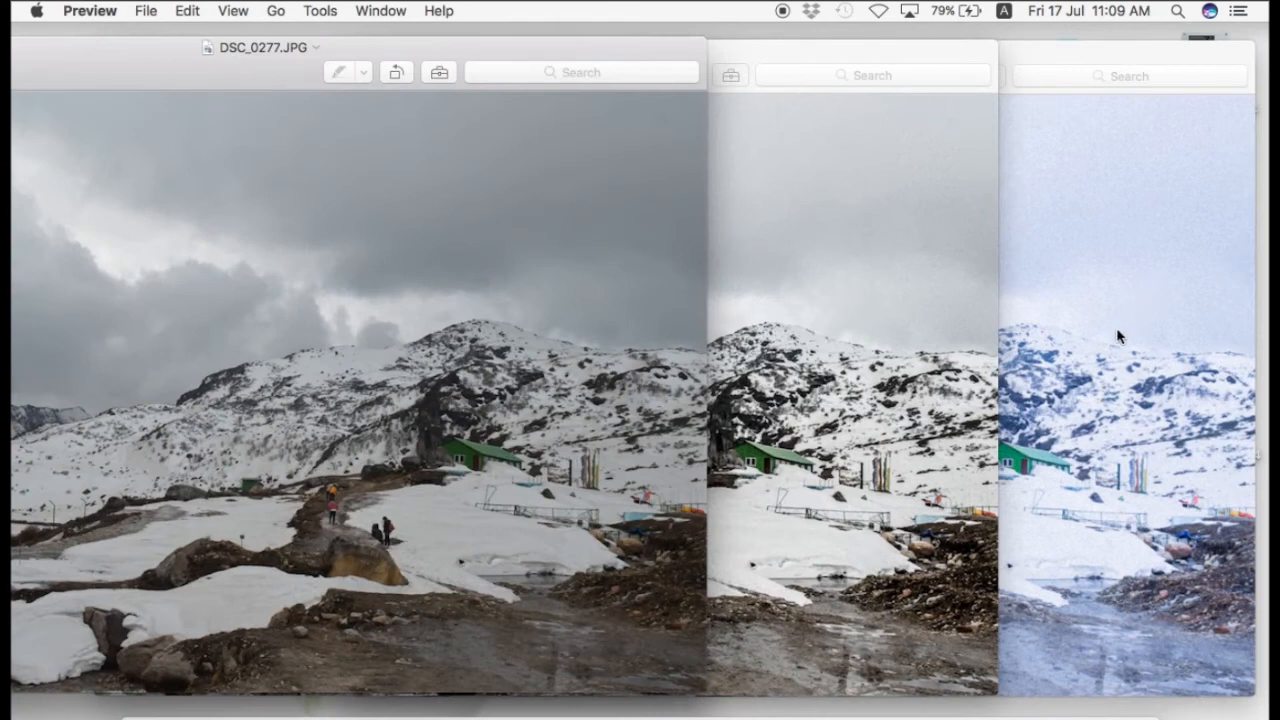
Compare the original DSC_0277.JPG with the exports DSC_0277-2.jpg and DSC_0277.jpg by bringing each to the front, finishing on the blue-tinted DSC_0277.jpg.
click(1145, 326)
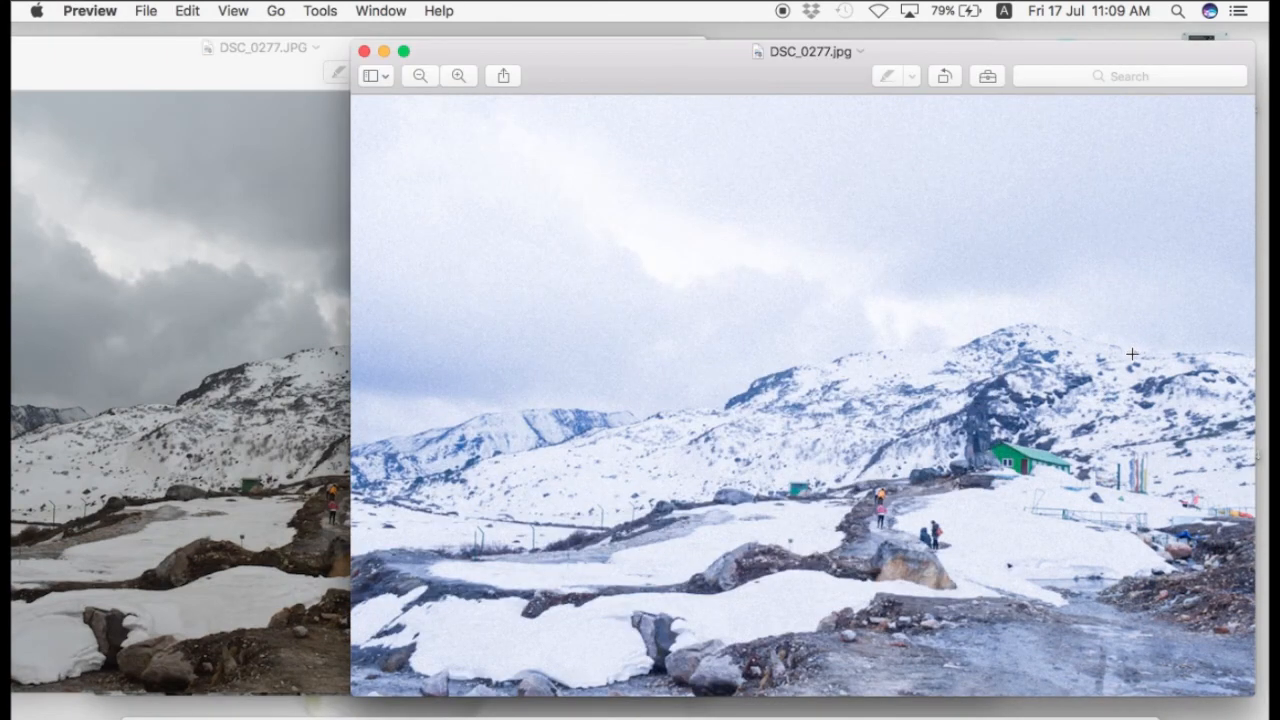
click(236, 360)
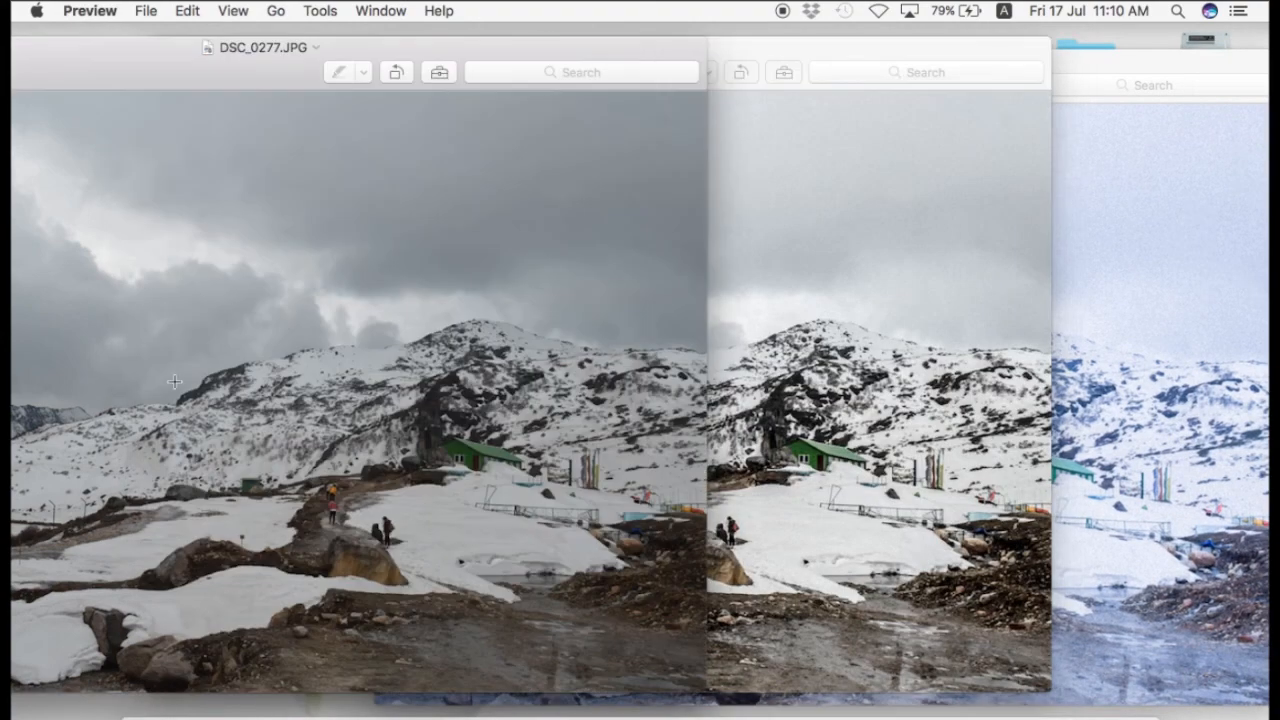
click(812, 420)
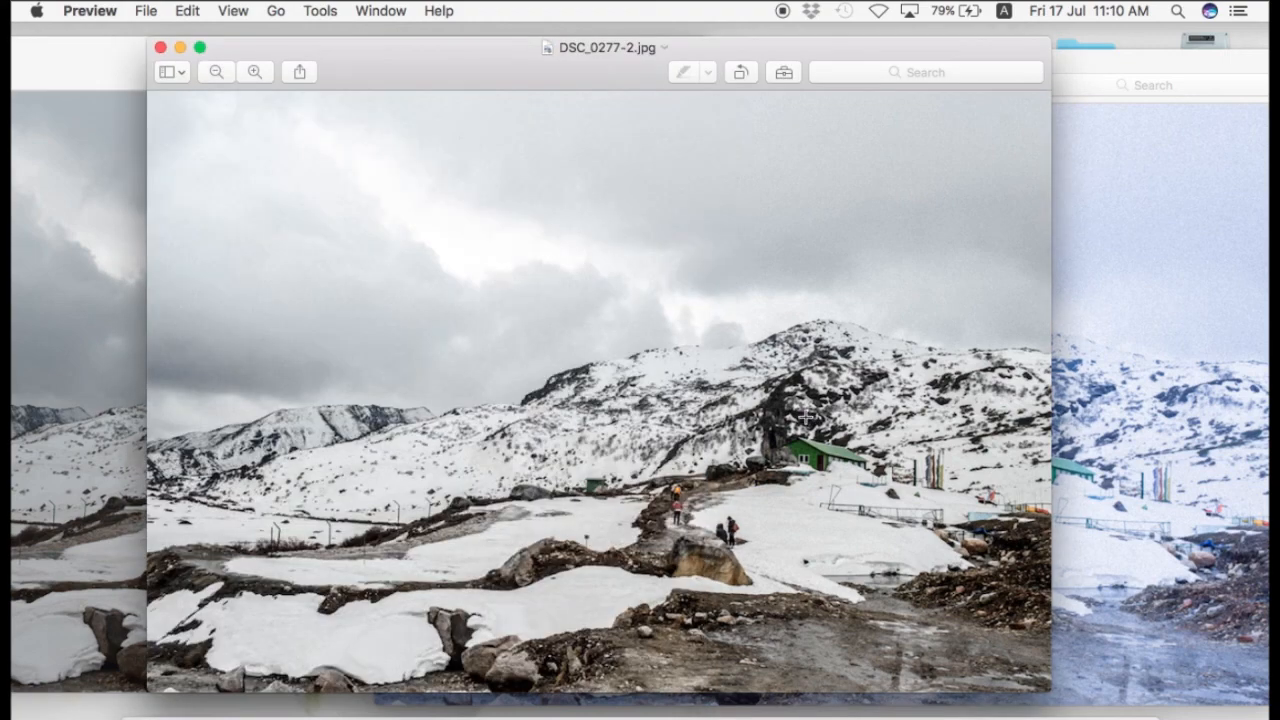
click(104, 355)
click(900, 436)
click(1126, 487)
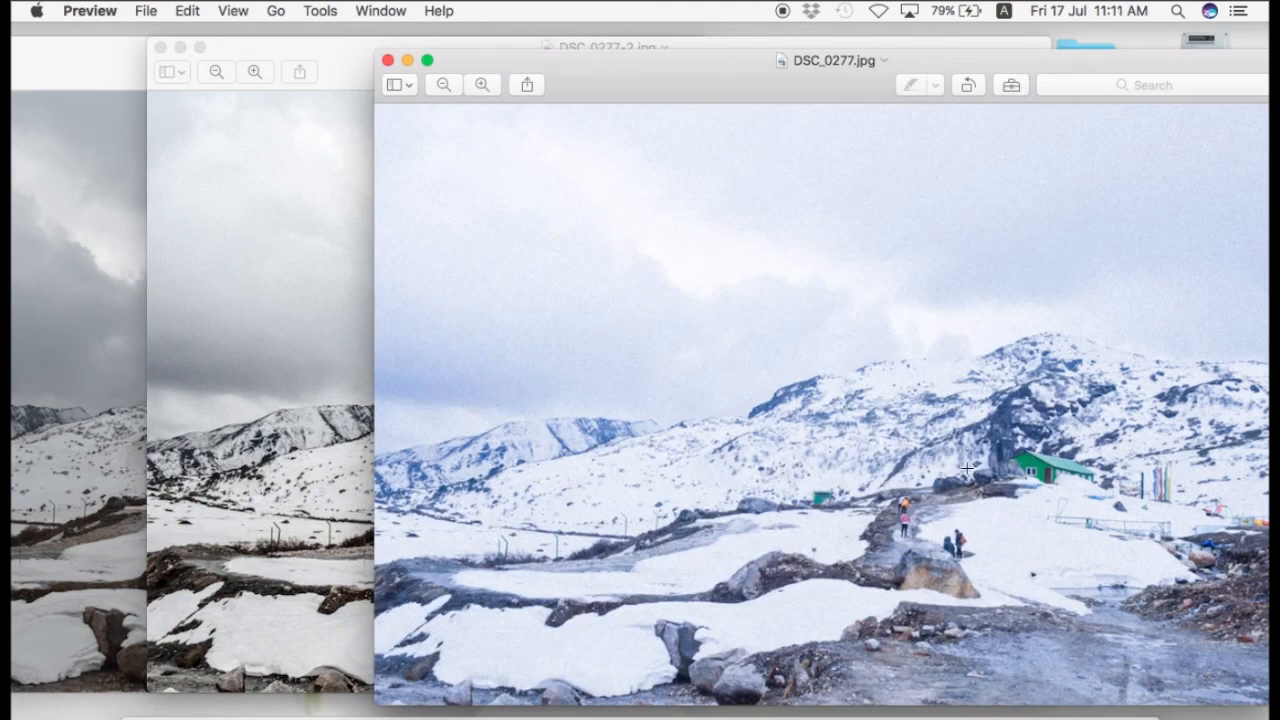